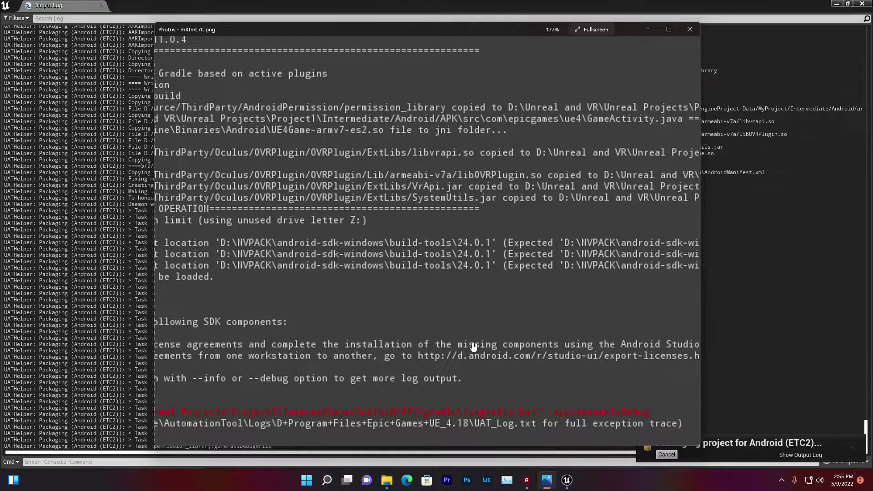
# Zoom and pan the log screenshot to read the final APK packaging lines, briefly hiding and restoring it
pyautogui.scroll(3, 473, 347)
pyautogui.moveTo(302, 418); pyautogui.dragTo(563, 337)
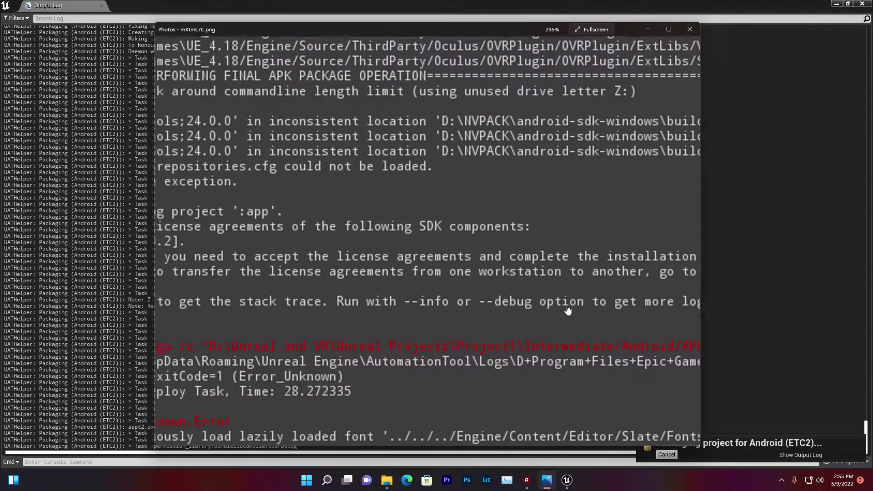
pyautogui.moveTo(386, 357); pyautogui.dragTo(461, 361)
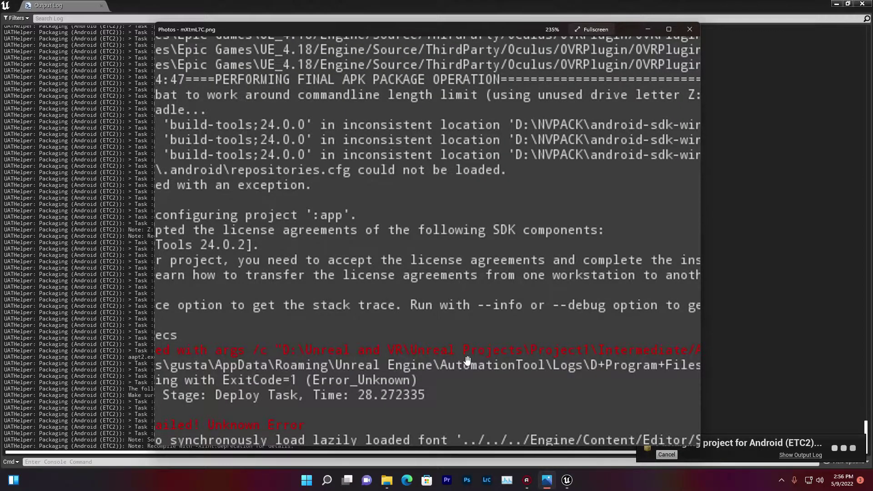
pyautogui.moveTo(652, 370)
pyautogui.mouseDown()
pyautogui.moveTo(425, 374)
pyautogui.moveTo(175, 361)
pyautogui.mouseUp()
pyautogui.moveTo(535, 371); pyautogui.dragTo(455, 371)
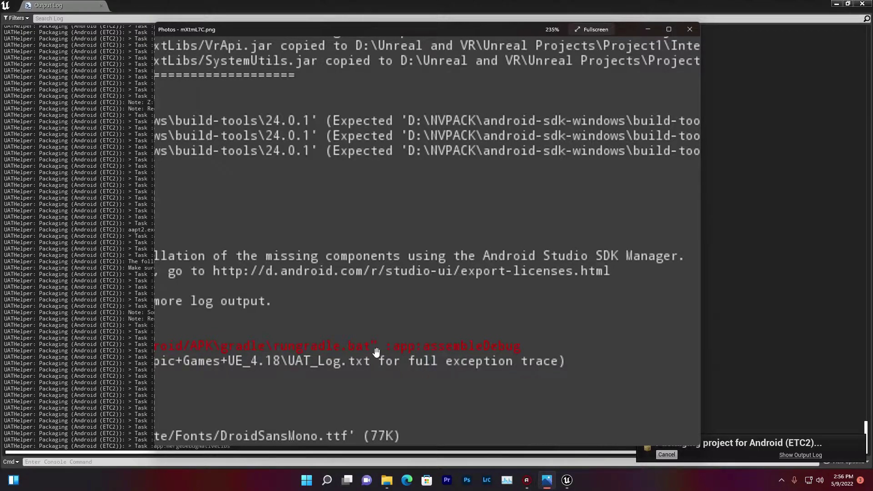
pyautogui.scroll(-2, 362, 344)
pyautogui.scroll(-2, 362, 345)
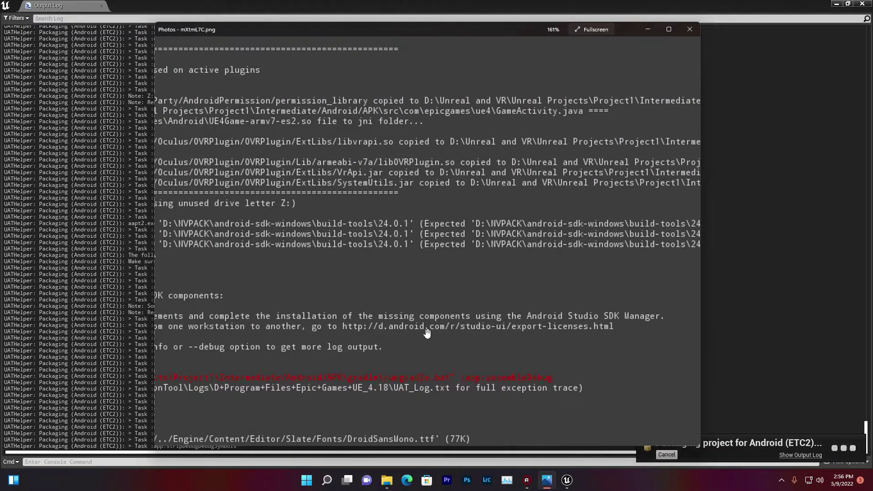
pyautogui.click(648, 29)
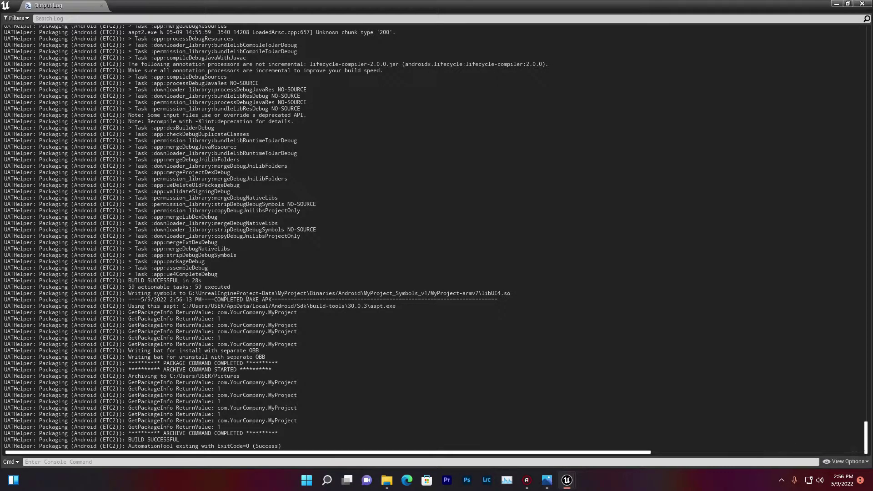
pyautogui.click(547, 480)
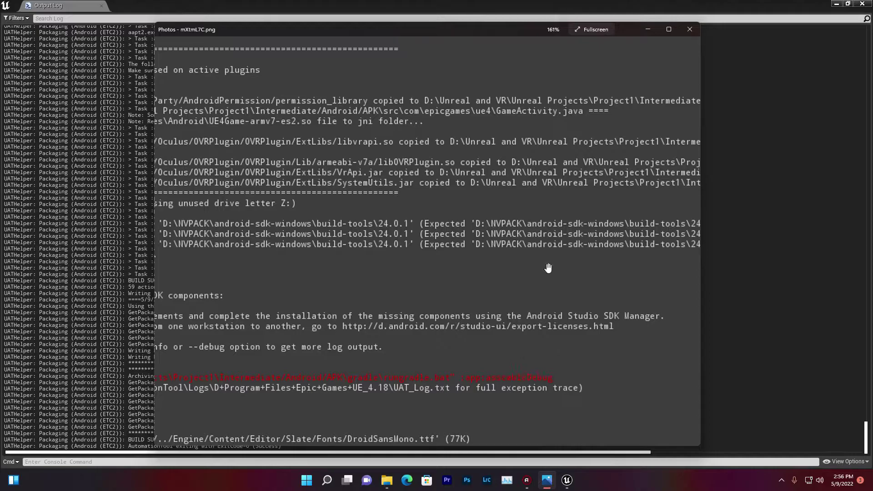
# Maximize Photos, zoom and pan through the enlarged log, then close the screenshot
pyautogui.click(668, 29)
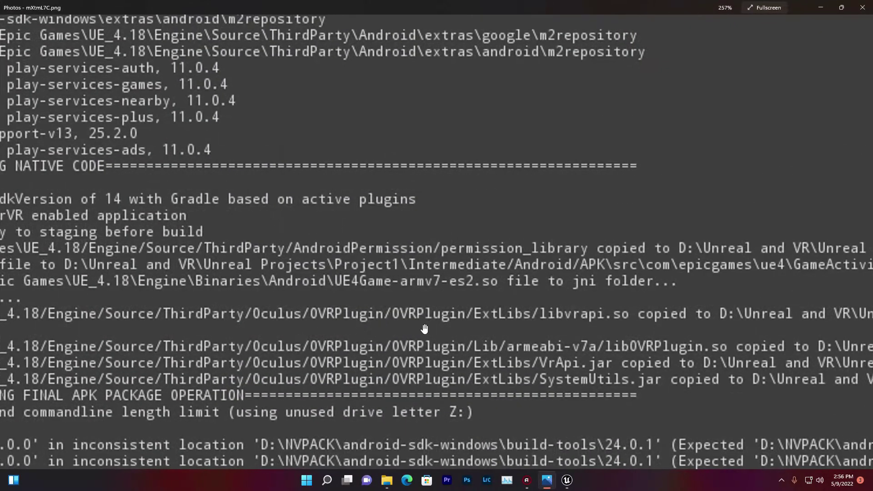
pyautogui.scroll(3, 152, 363)
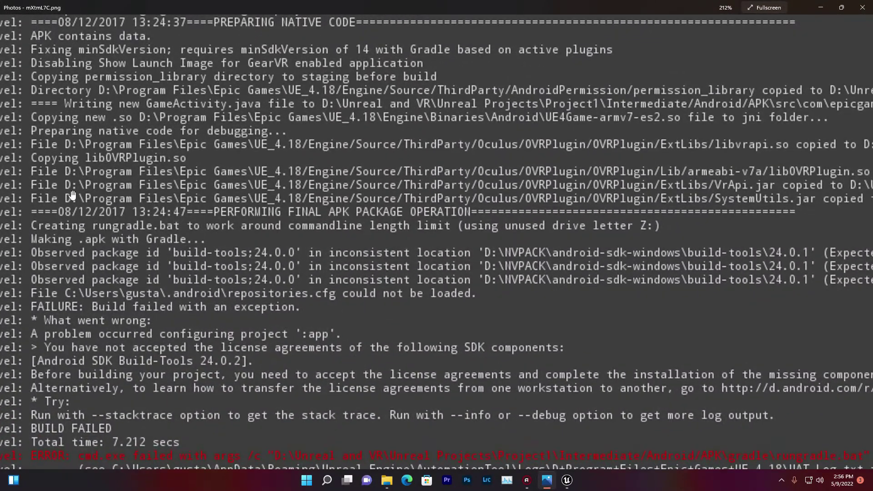
pyautogui.scroll(-2, 154, 267)
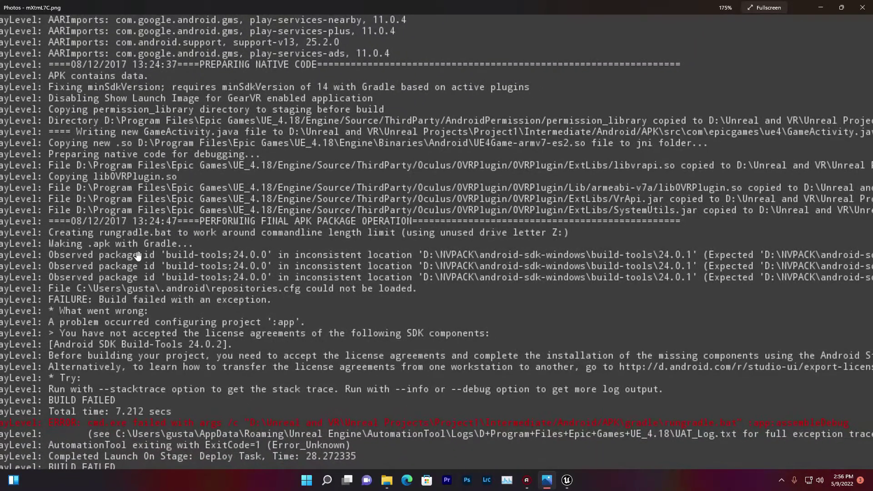
pyautogui.scroll(-3, 214, 242)
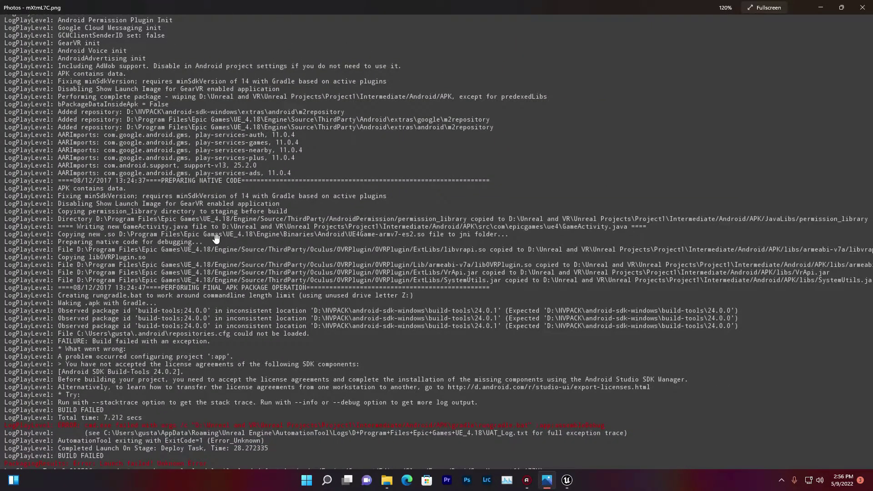
pyautogui.scroll(2, 216, 238)
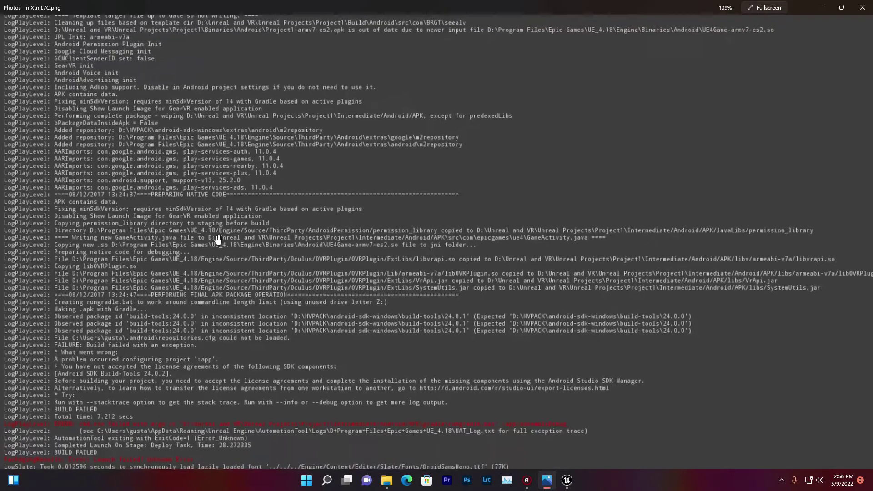
pyautogui.scroll(-3, 267, 305)
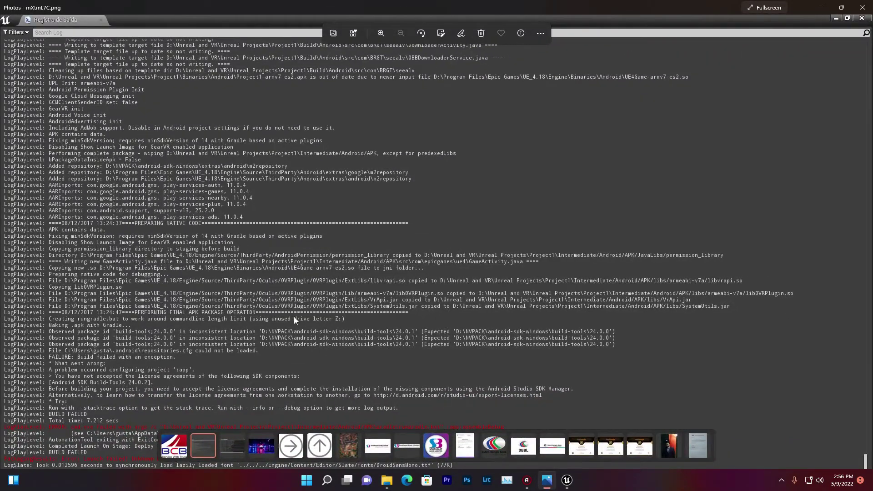
pyautogui.scroll(3, 294, 317)
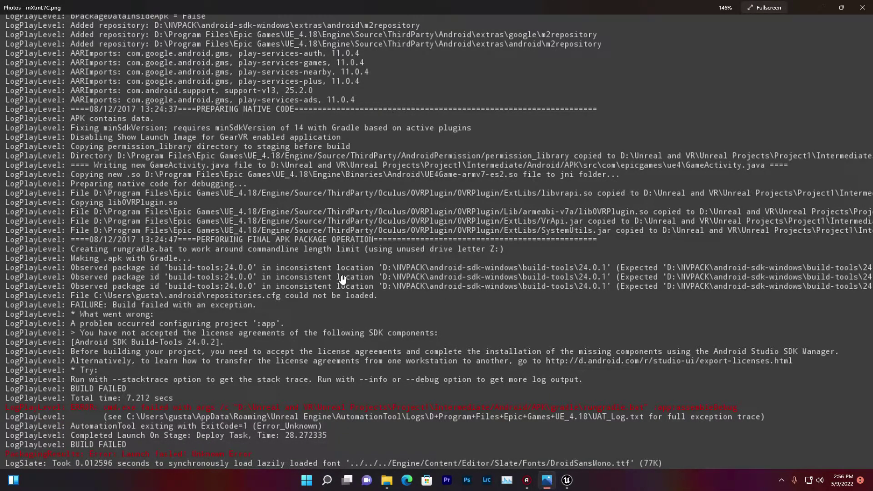
pyautogui.scroll(1, 155, 249)
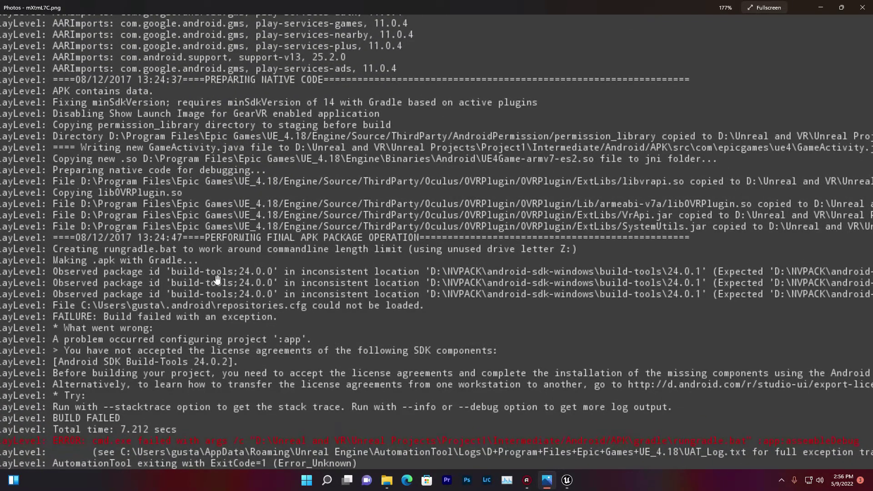
pyautogui.scroll(-5, 217, 279)
pyautogui.scroll(4, 177, 307)
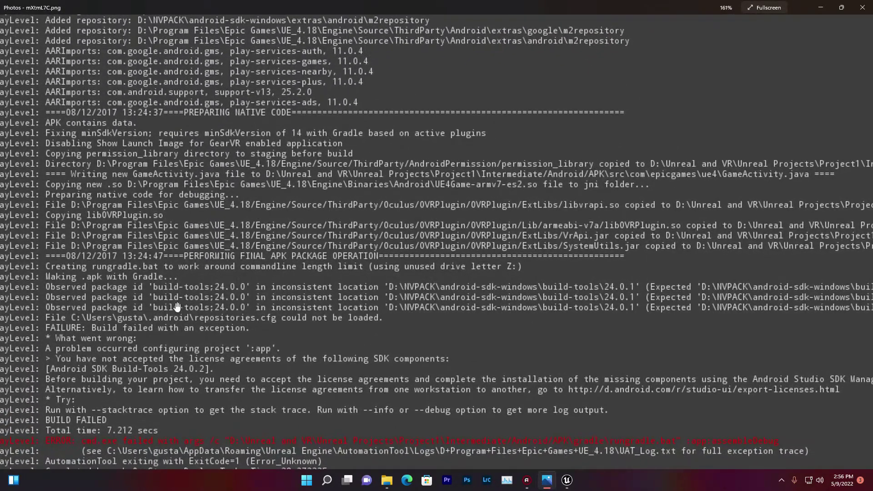
pyautogui.scroll(-2, 252, 291)
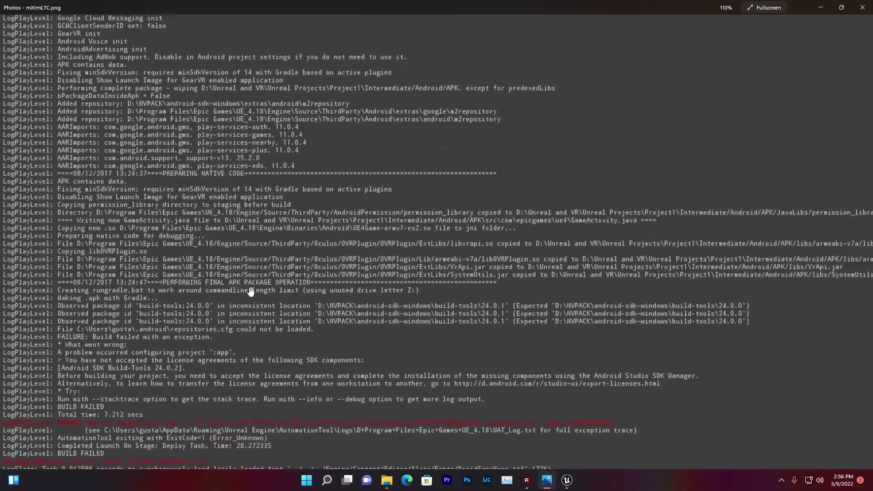
pyautogui.scroll(-1, 251, 291)
pyautogui.scroll(6, 200, 304)
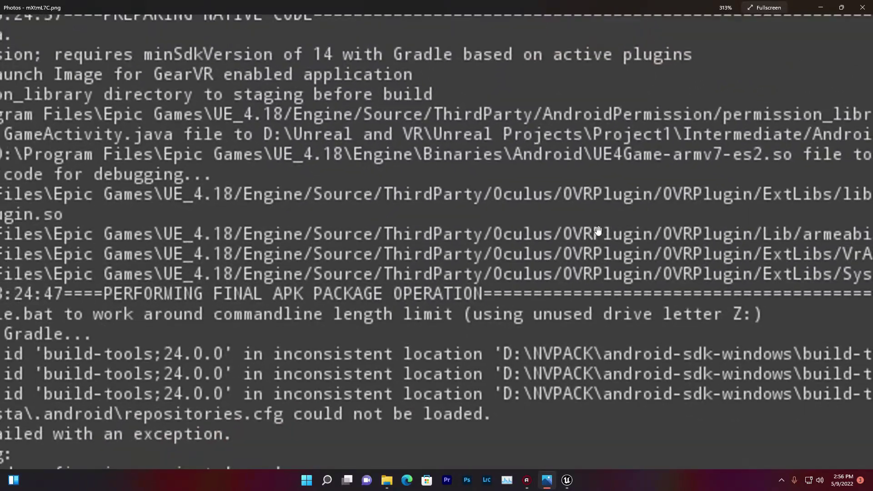
pyautogui.moveTo(555, 241); pyautogui.dragTo(369, 258)
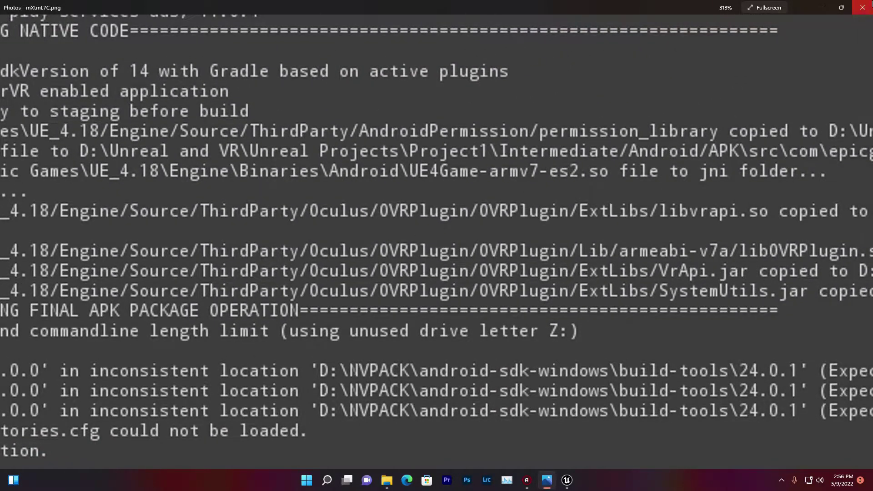
pyautogui.click(863, 7)
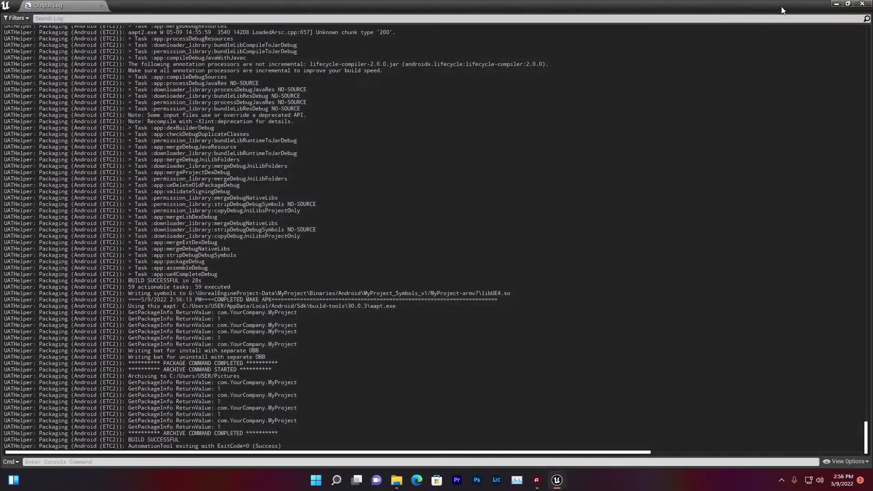
# Close the packaging output log window and minimize the Unreal Editor to reveal the desktop
pyautogui.click(849, 5)
pyautogui.click(837, 4)
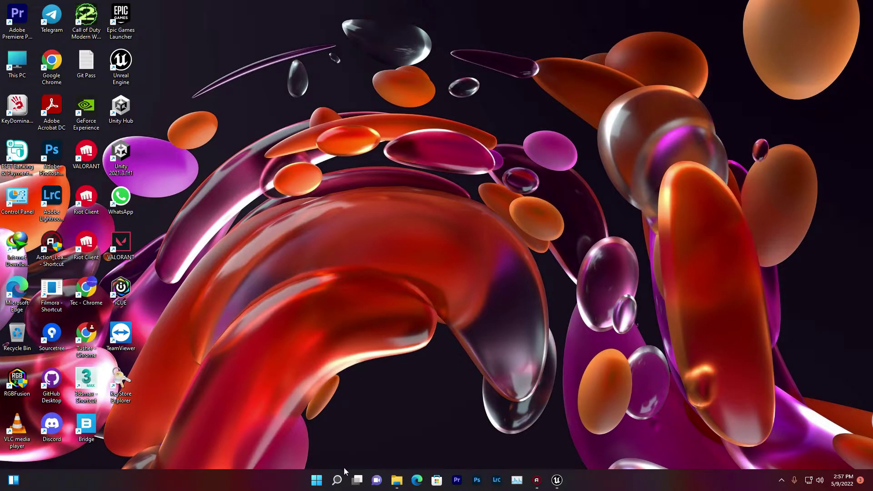
# Search Windows for 'android' and launch Android Studio 4.0
pyautogui.click(337, 479)
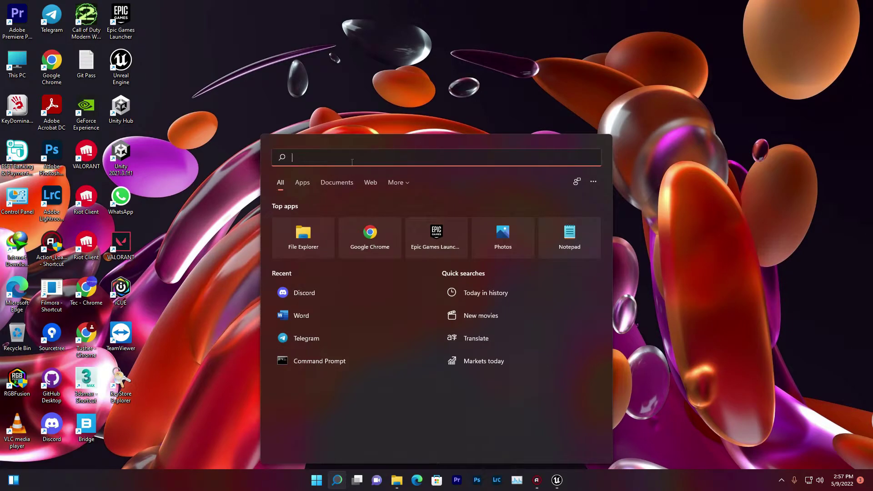
pyautogui.write('andrioe')
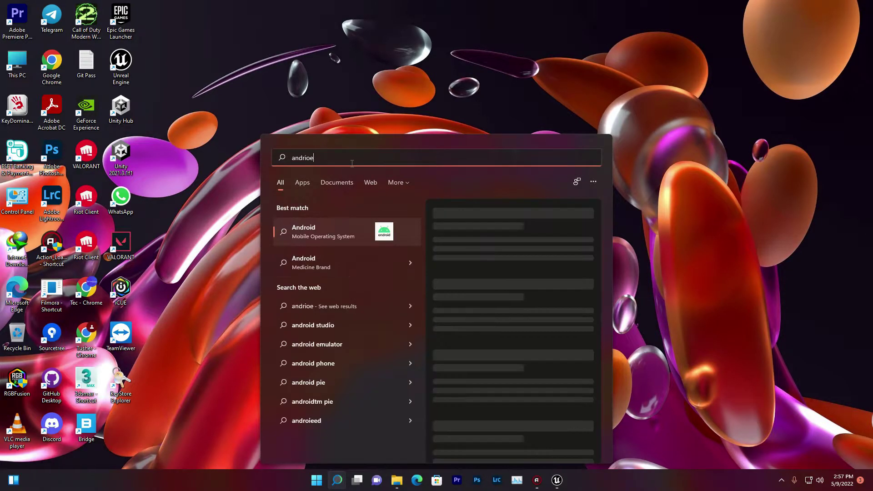
pyautogui.press('BackSpace')
pyautogui.press('BackSpace')
pyautogui.press('BackSpace')
pyautogui.write('oid')
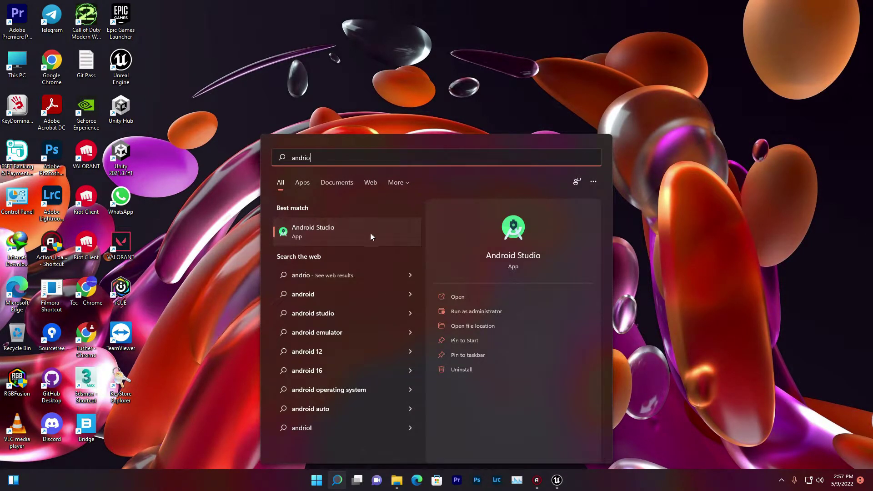
pyautogui.click(370, 235)
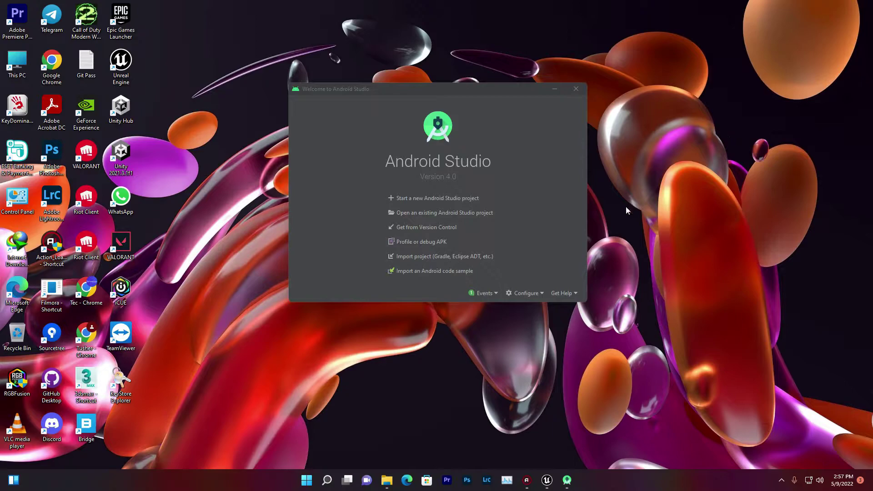
# Open the Android SDK settings from the Configure menu and switch to the SDK Tools list
pyautogui.click(524, 293)
pyautogui.click(522, 311)
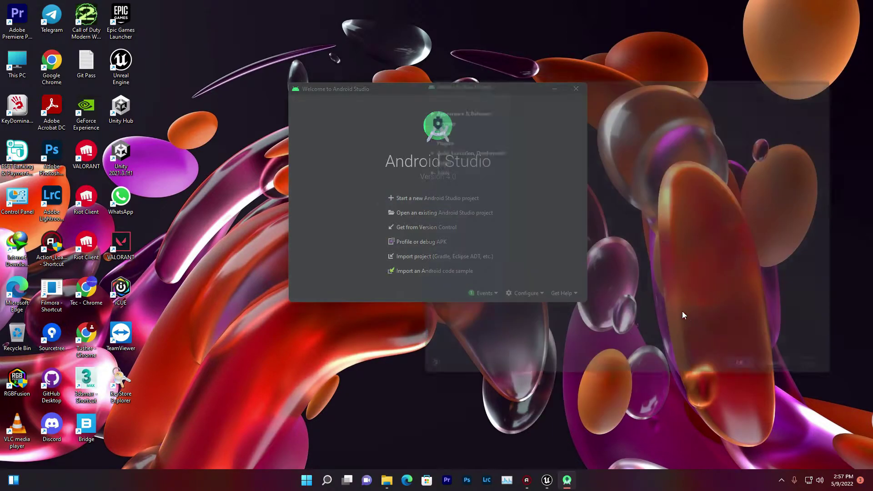
pyautogui.moveTo(690, 76); pyautogui.dragTo(524, 85)
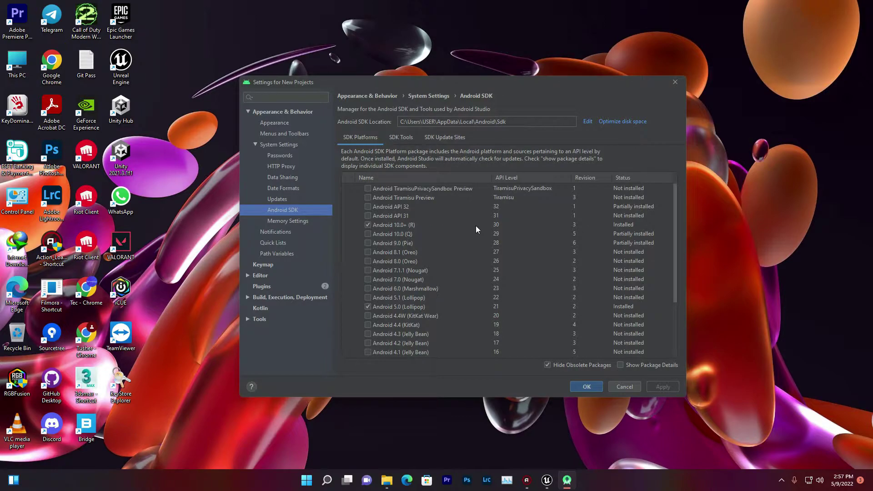
pyautogui.scroll(-3, 476, 225)
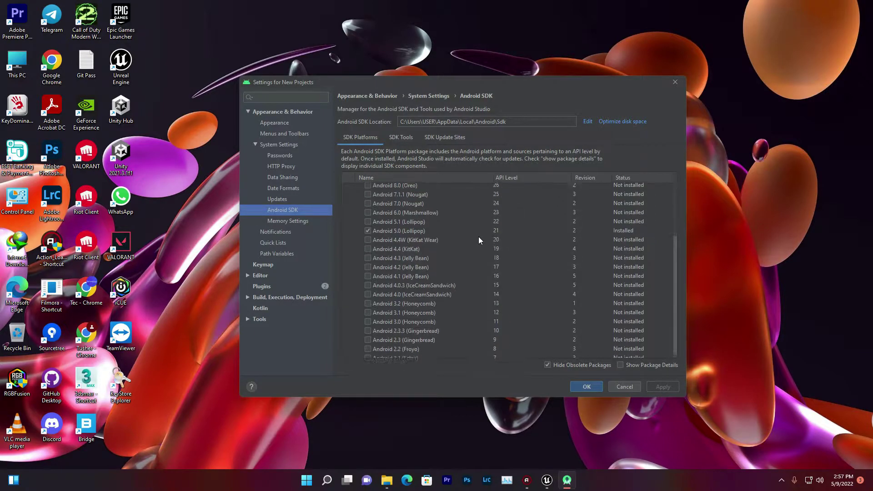
pyautogui.scroll(3, 478, 237)
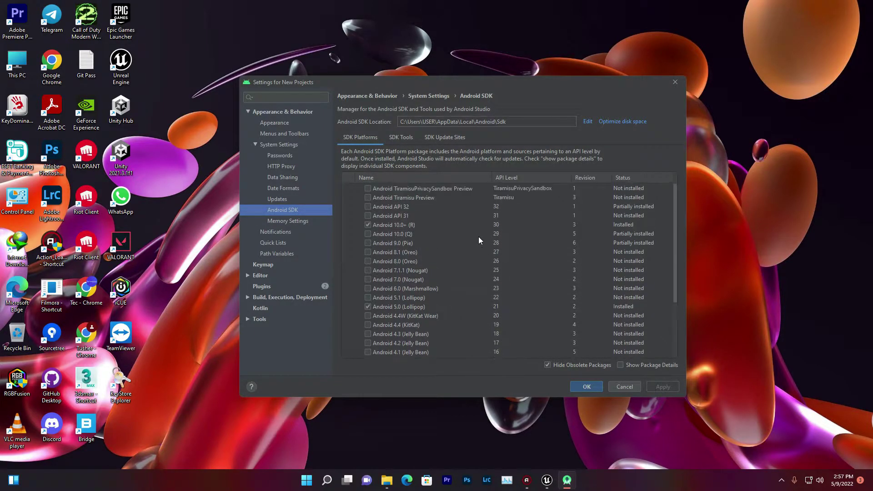
pyautogui.click(404, 139)
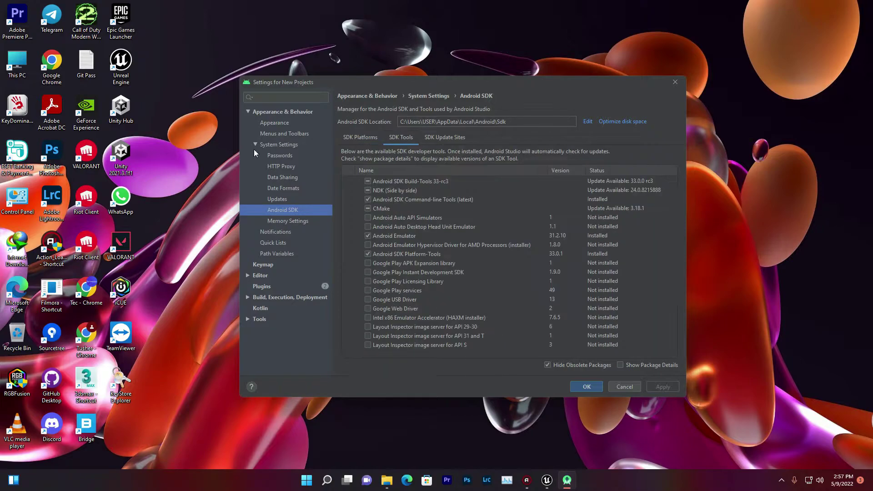
# Enable Show Package Details to reveal installed Build-Tools 30.0.3, 30.0.1, 29.0.2 and 28.0.3
pyautogui.click(620, 365)
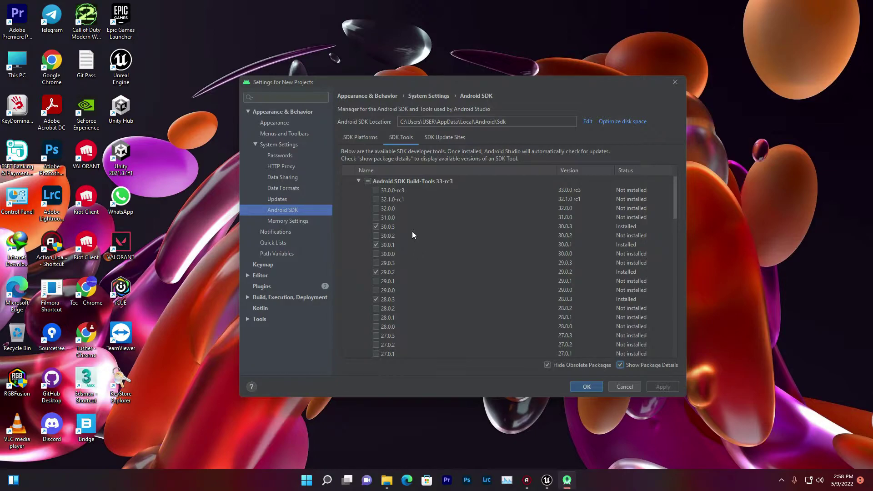
# Scroll to the NDK (Side by side) group showing 21.4.7075529 and 21.1.6352462 installed
pyautogui.scroll(-15, 416, 229)
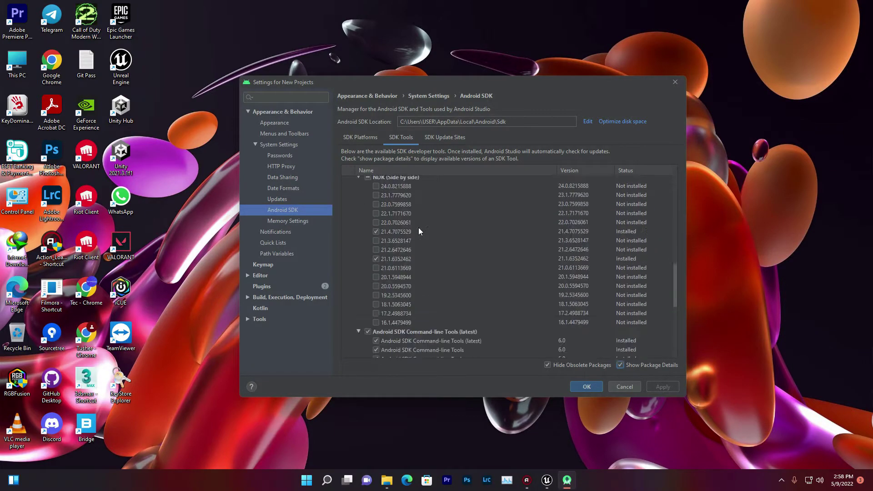
pyautogui.scroll(2, 386, 205)
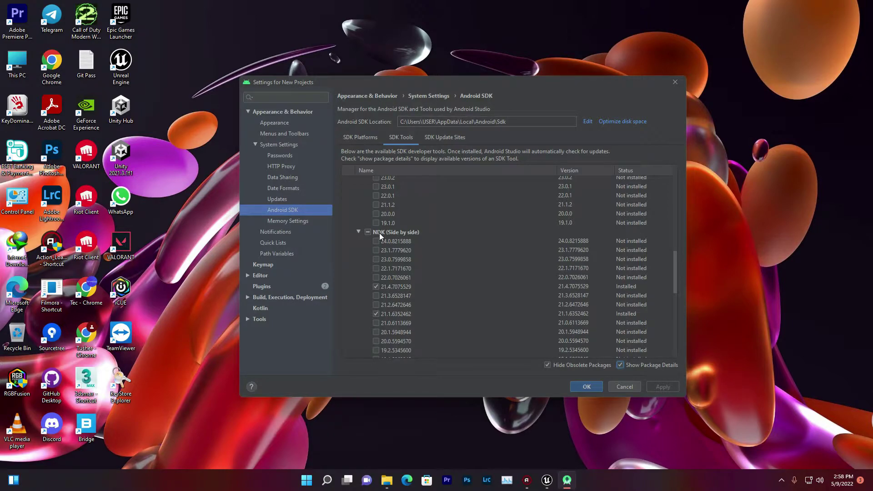
pyautogui.scroll(-1, 380, 233)
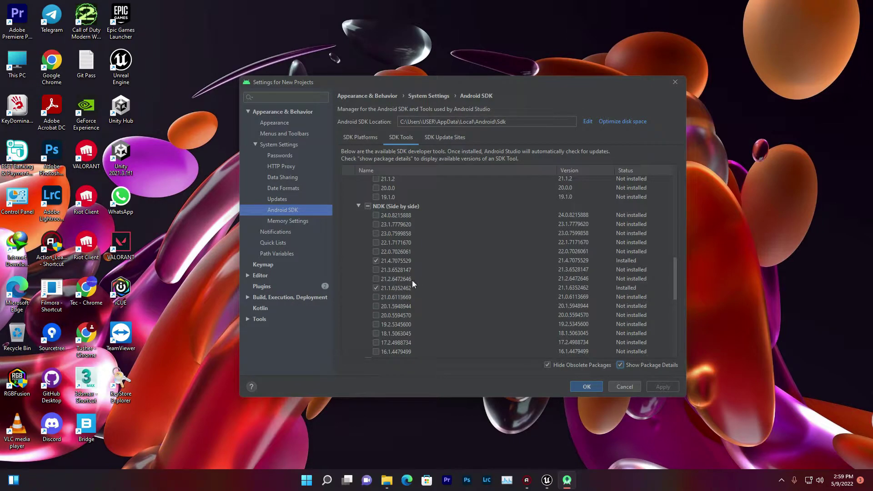
# Scroll past Command-line Tools to the CMake group, where only 3.10.2.4988404 is installed
pyautogui.scroll(-3, 412, 280)
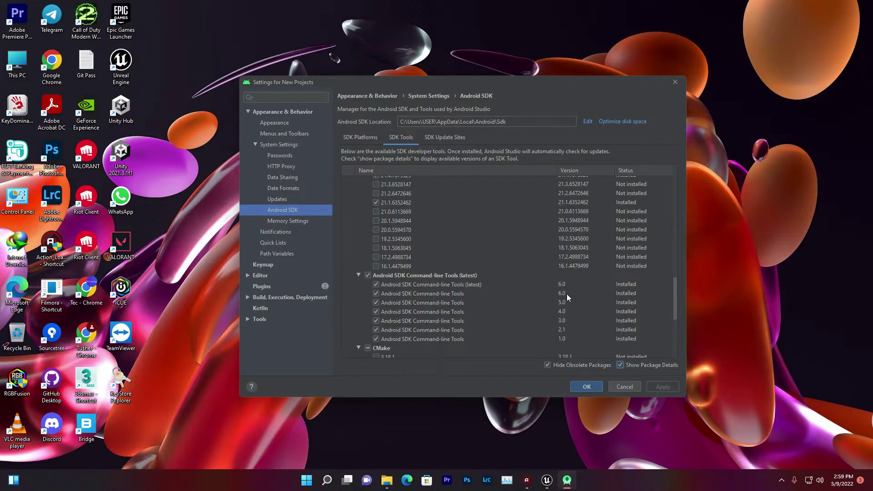
pyautogui.scroll(-5, 428, 305)
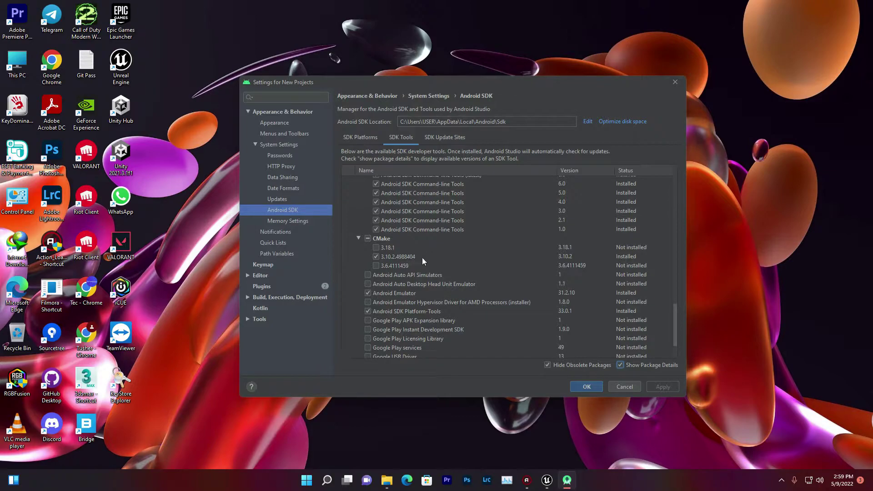
pyautogui.scroll(-2, 481, 279)
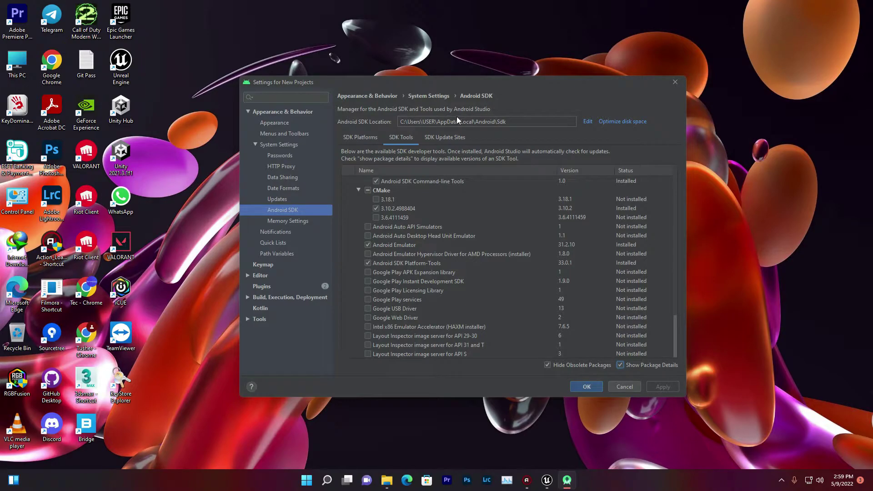
# Open This PC > C: > Users > your profile folder and show hidden items
pyautogui.click(15, 55)
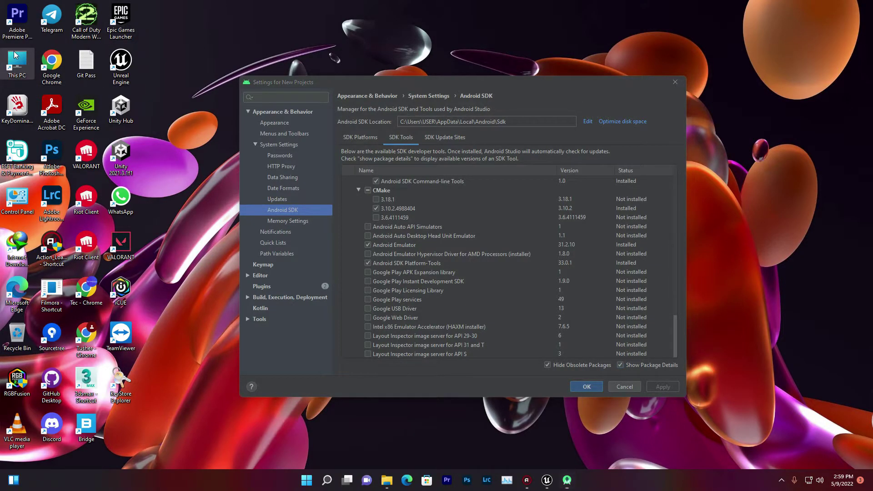
pyautogui.doubleClick(15, 55)
pyautogui.doubleClick(132, 125)
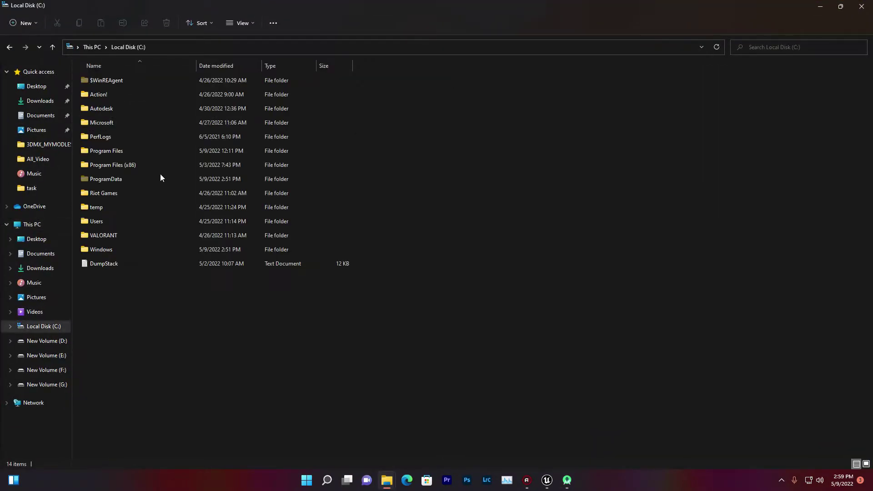
pyautogui.doubleClick(100, 222)
pyautogui.doubleClick(117, 108)
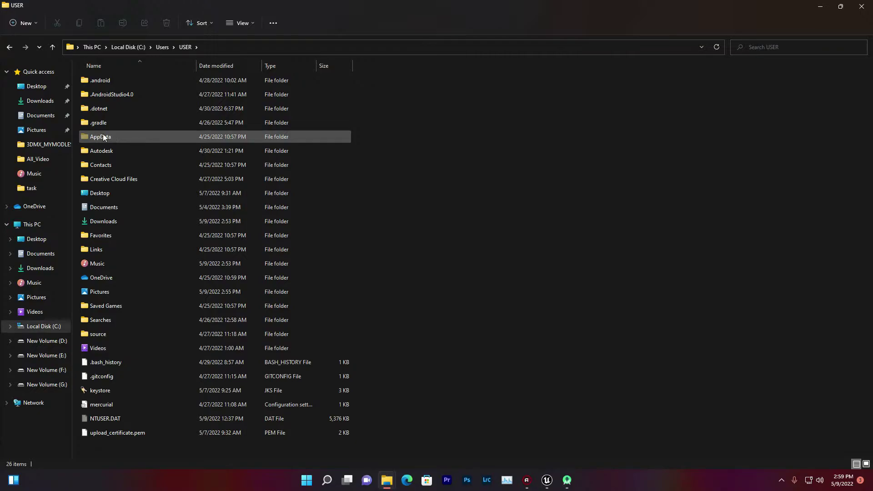
pyautogui.click(246, 23)
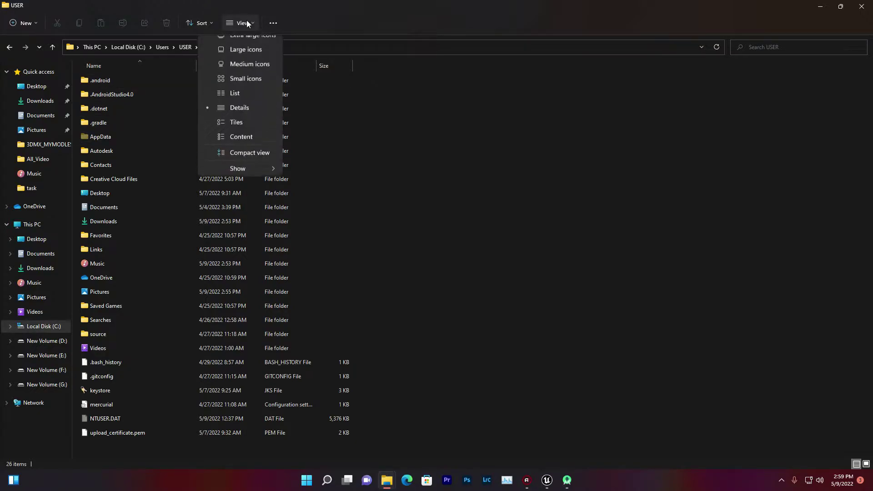
pyautogui.moveTo(253, 178)
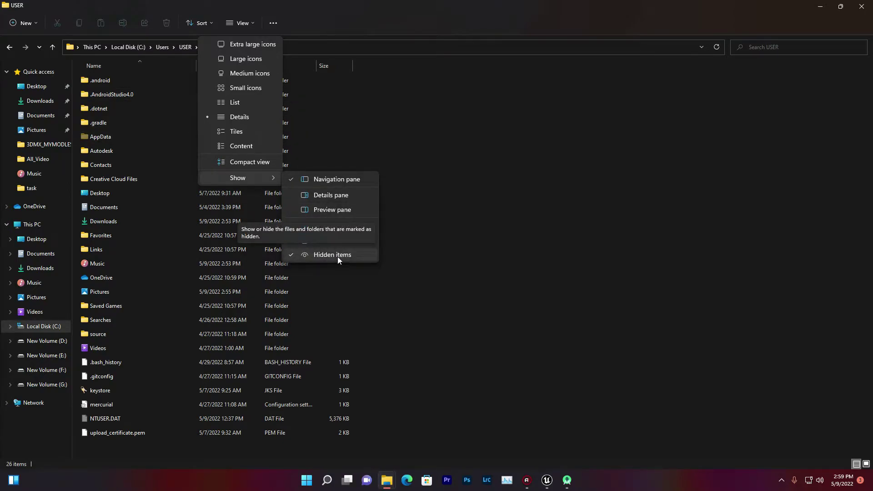
# Navigate AppData > Local > Android > Sdk > ndk to view versions 21.1.6352462 and 21.4.7075529
pyautogui.click(97, 137)
pyautogui.doubleClick(90, 137)
pyautogui.doubleClick(115, 81)
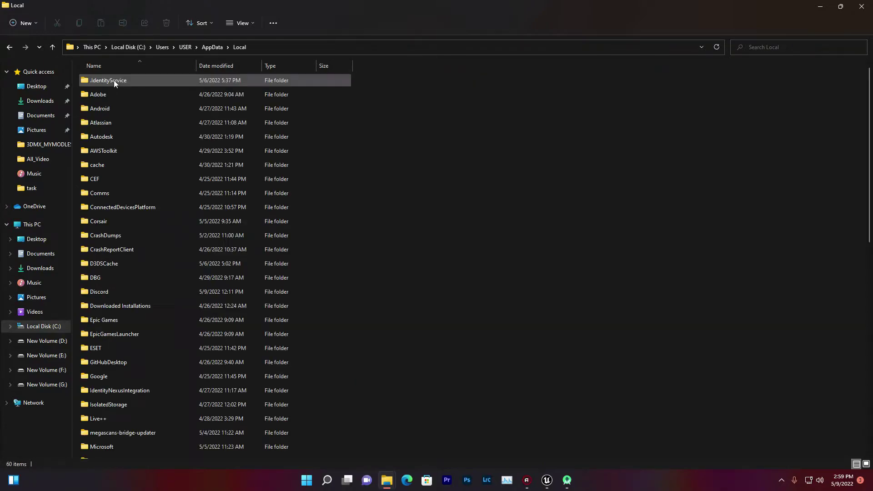
pyautogui.doubleClick(103, 114)
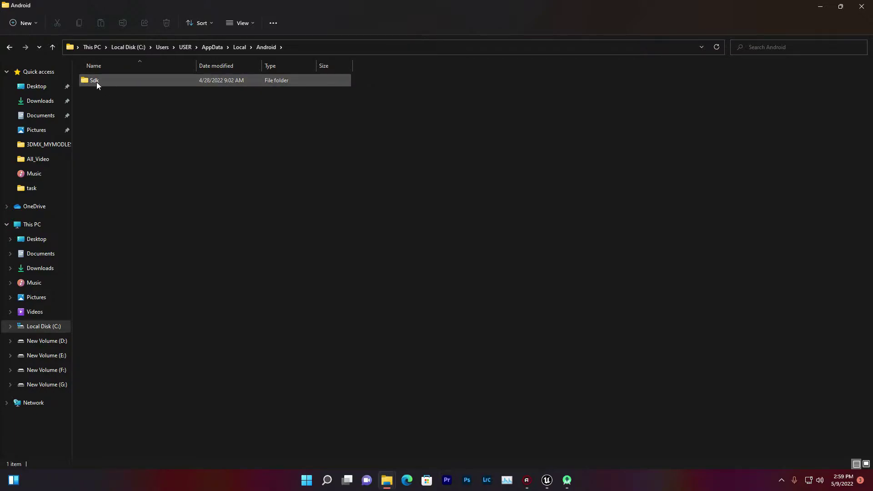
pyautogui.click(96, 82)
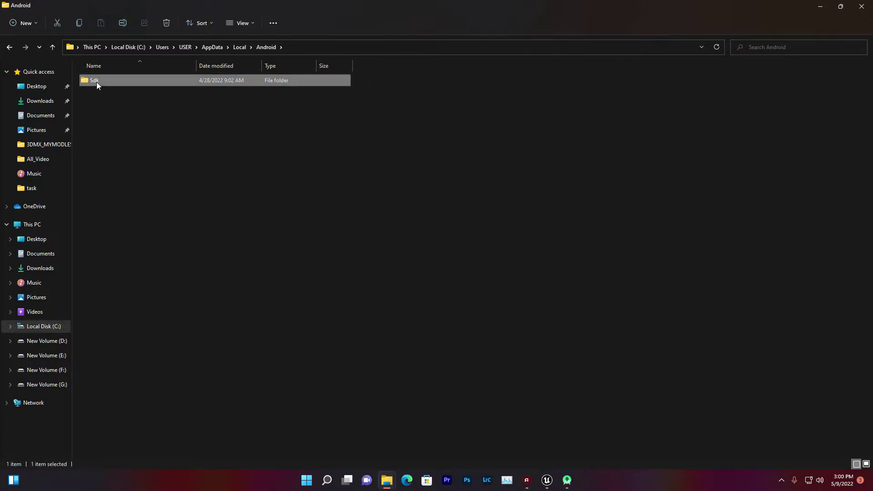
pyautogui.doubleClick(106, 79)
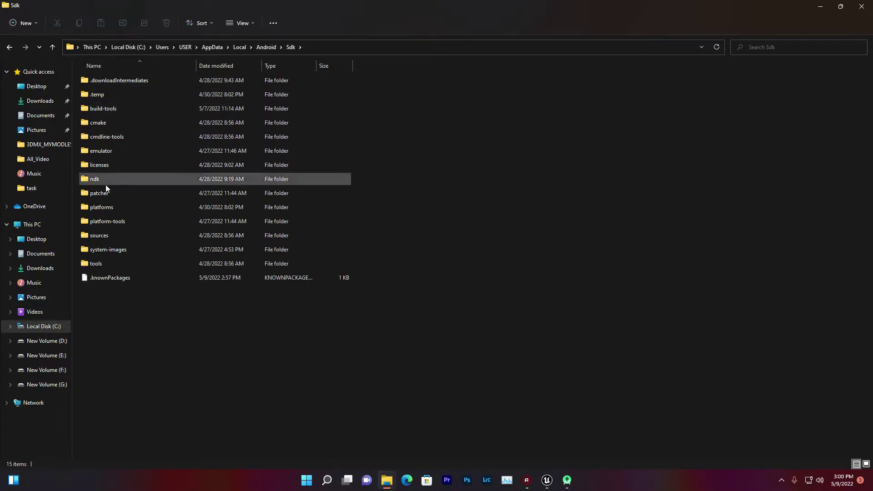
pyautogui.click(84, 181)
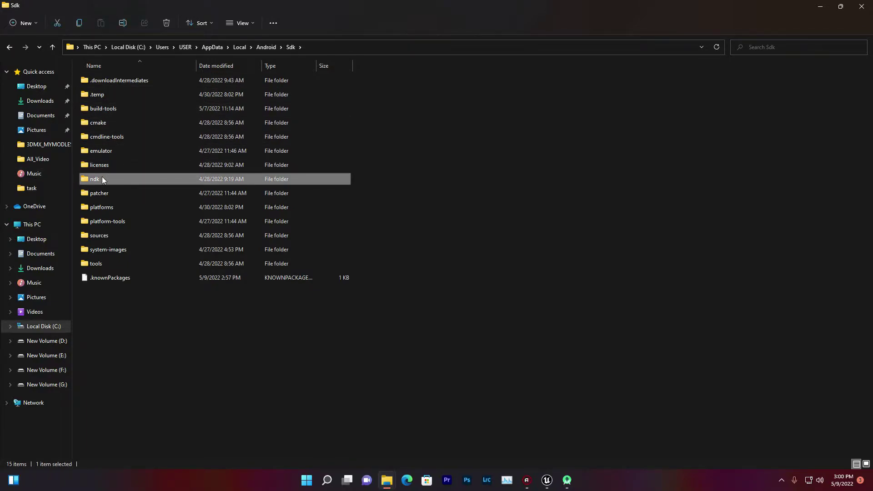
pyautogui.doubleClick(101, 178)
pyautogui.click(100, 83)
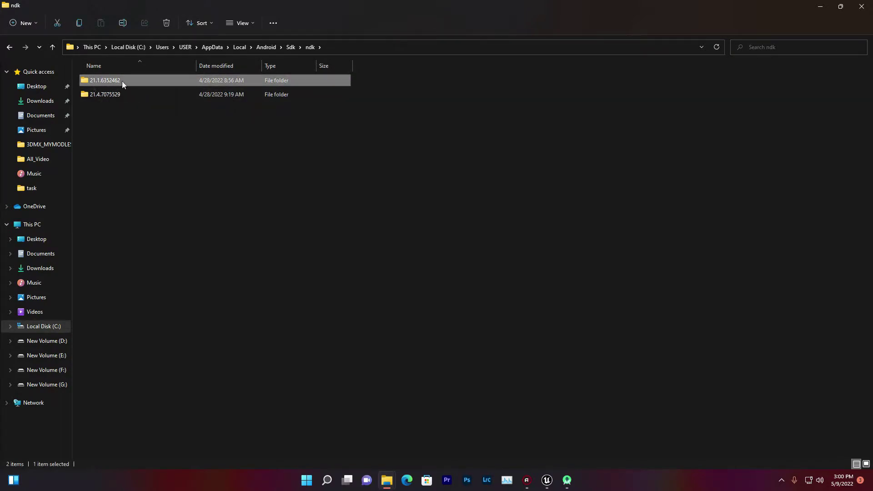
pyautogui.click(10, 48)
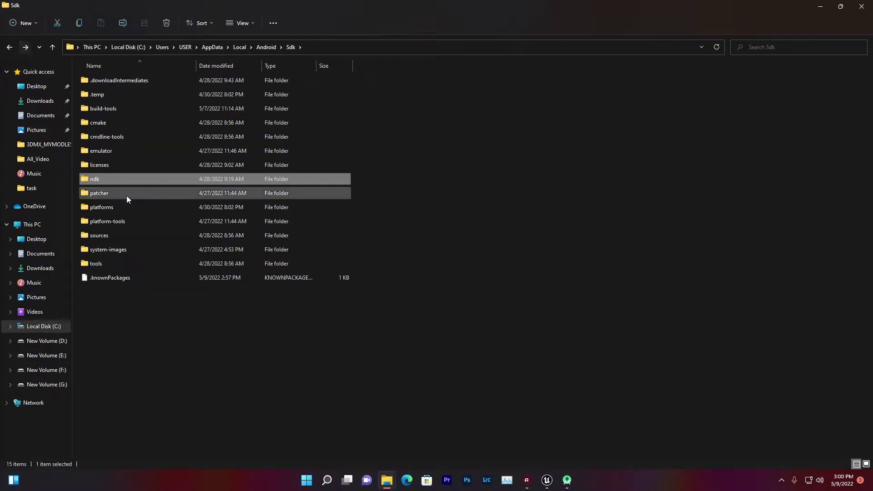
pyautogui.click(10, 47)
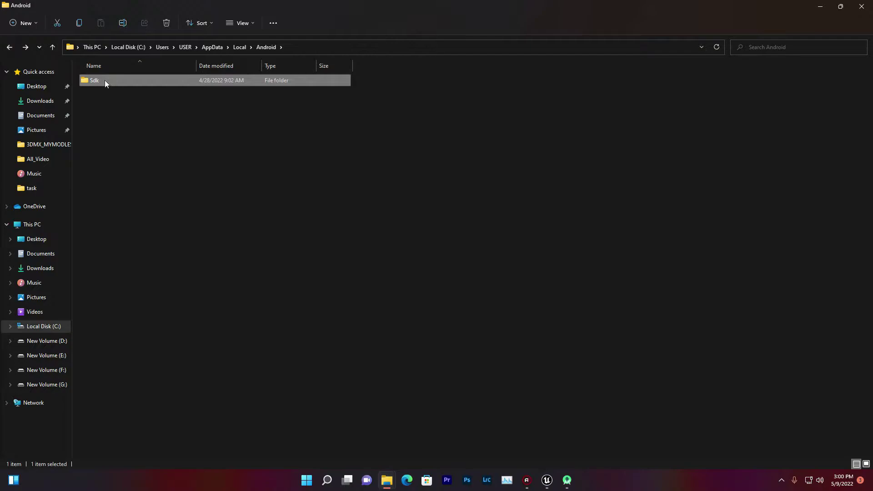
pyautogui.doubleClick(120, 81)
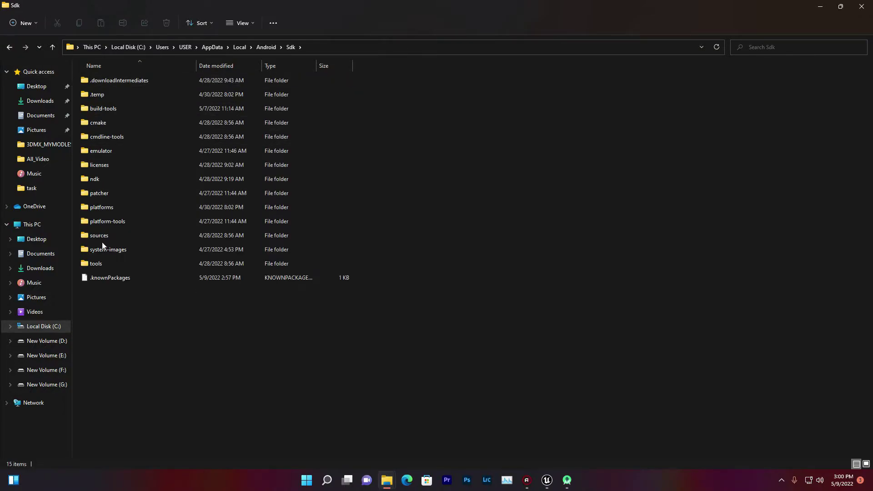
pyautogui.doubleClick(104, 180)
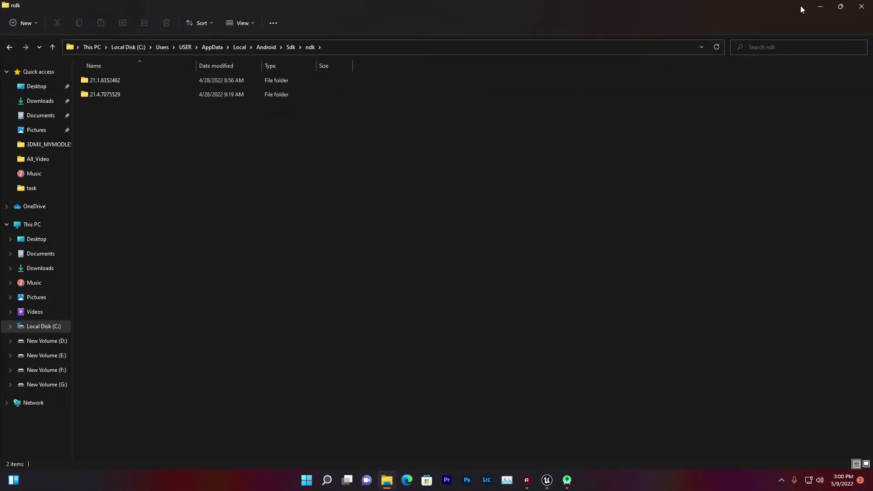
# Minimize File Explorer and launch Google Chrome with a browser profile
pyautogui.click(822, 7)
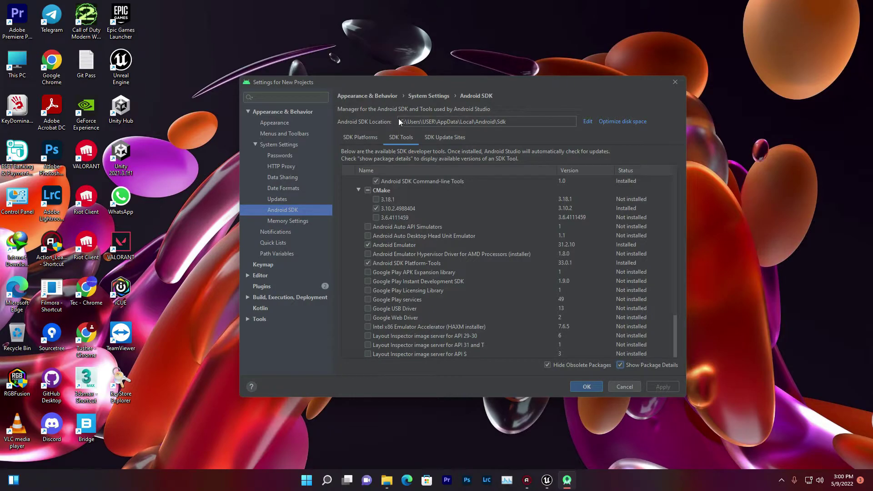
pyautogui.doubleClick(51, 64)
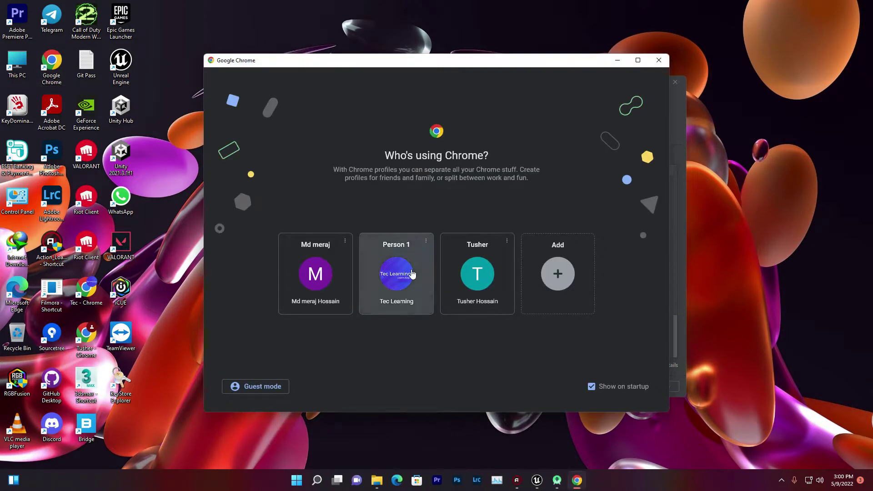
pyautogui.click(412, 274)
# Search Google for 'java 8u301 download'
pyautogui.click(403, 228)
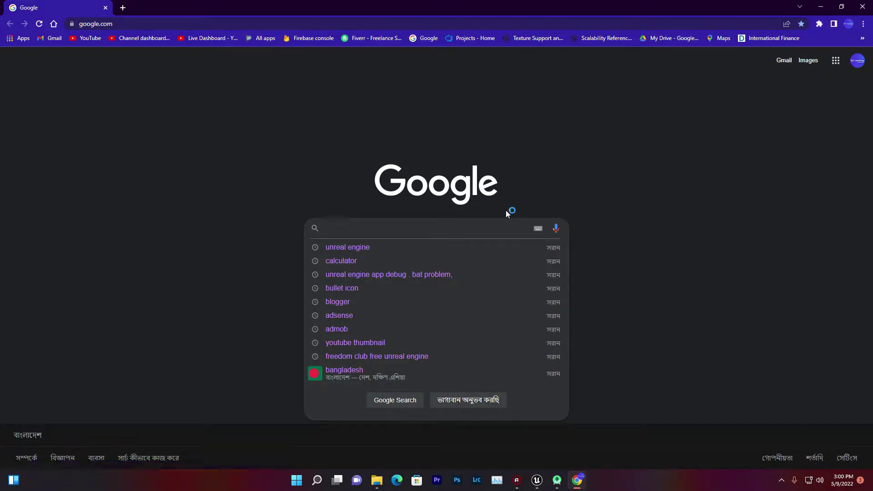
pyautogui.write('java')
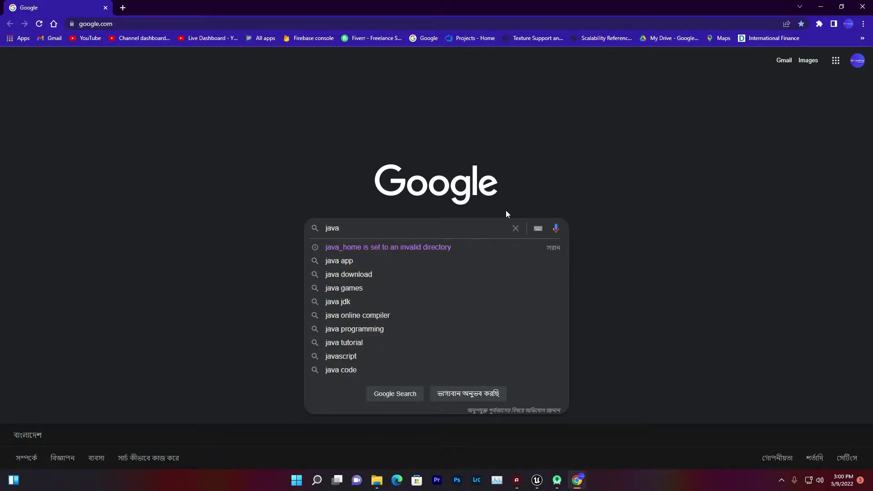
pyautogui.write(' 8')
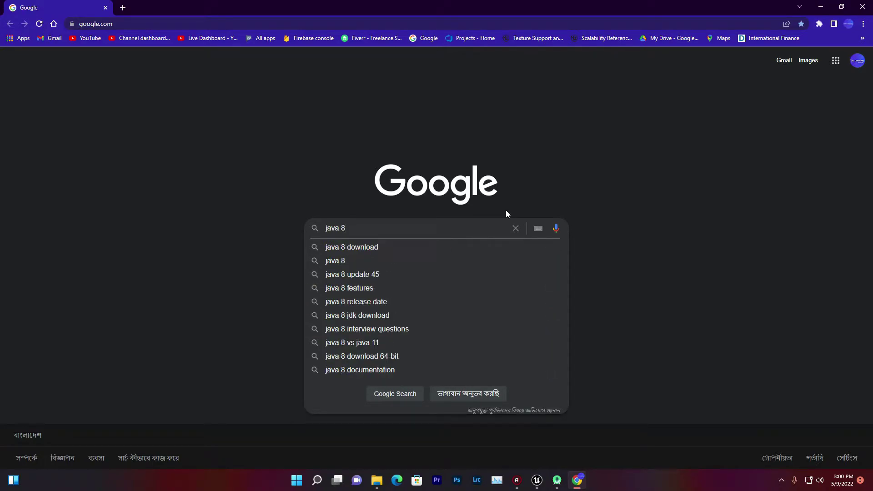
pyautogui.write('u')
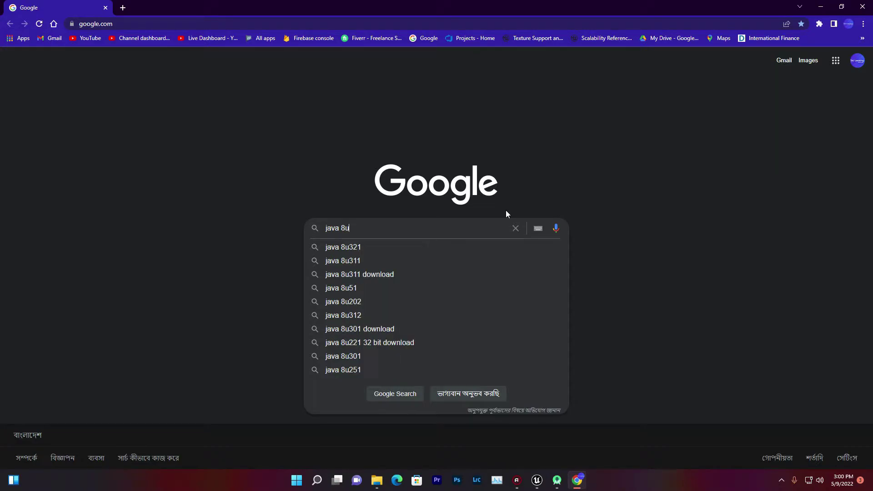
pyautogui.write('301')
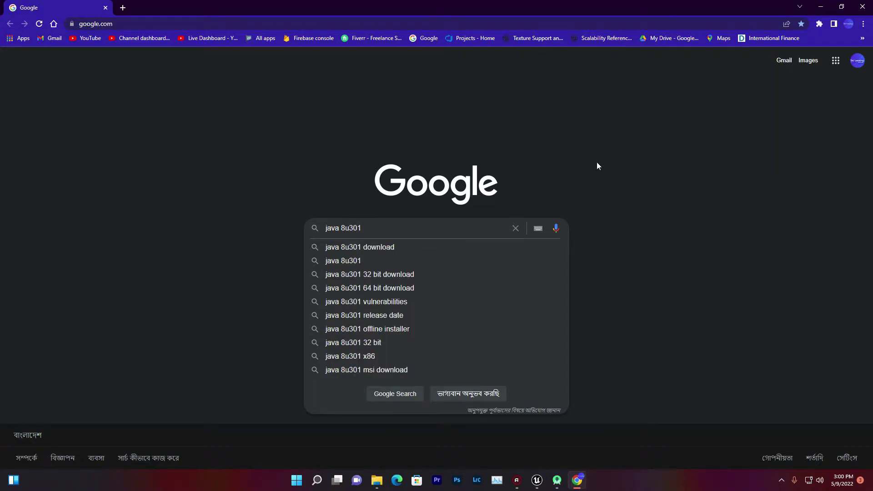
pyautogui.click(380, 247)
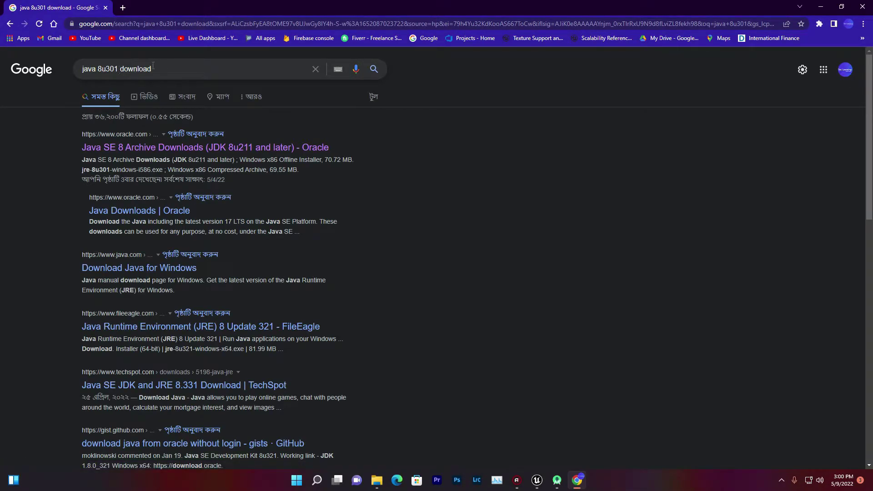
# Open Oracle's Java SE 8 Archive Downloads page and locate the JRE 8u301 downloads table
pyautogui.click(153, 147)
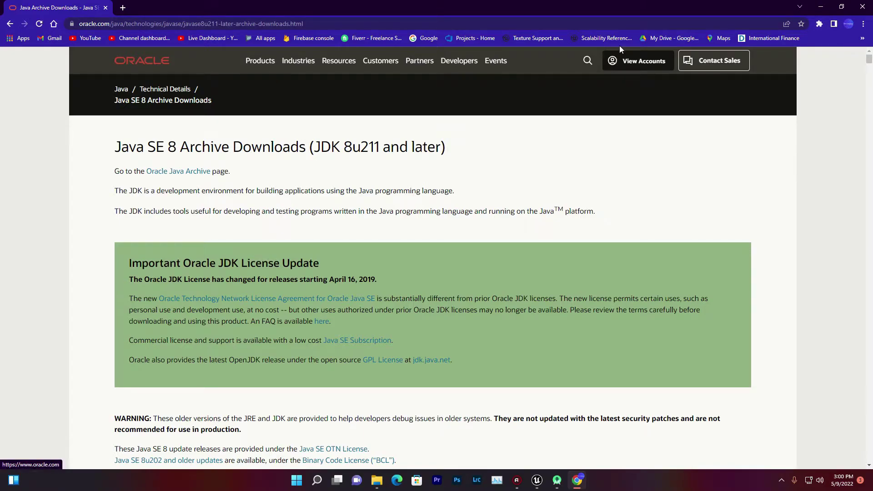
pyautogui.scroll(-9, 200, 86)
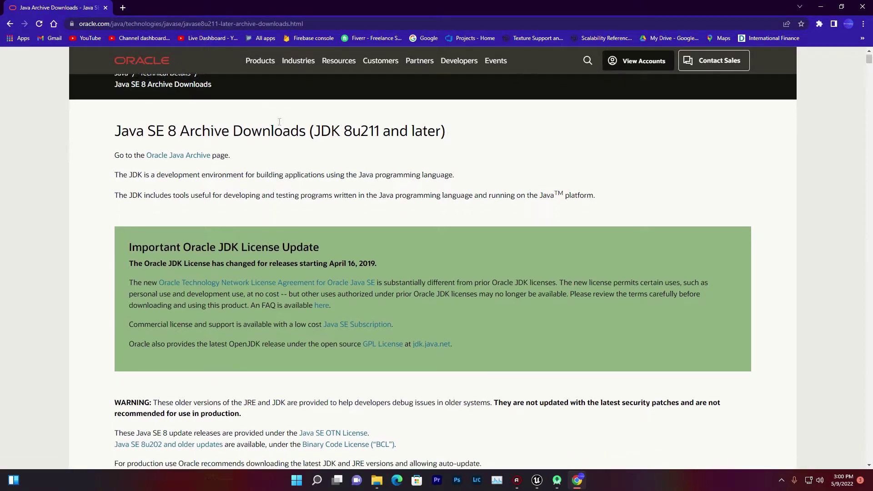
pyautogui.scroll(3, 223, 103)
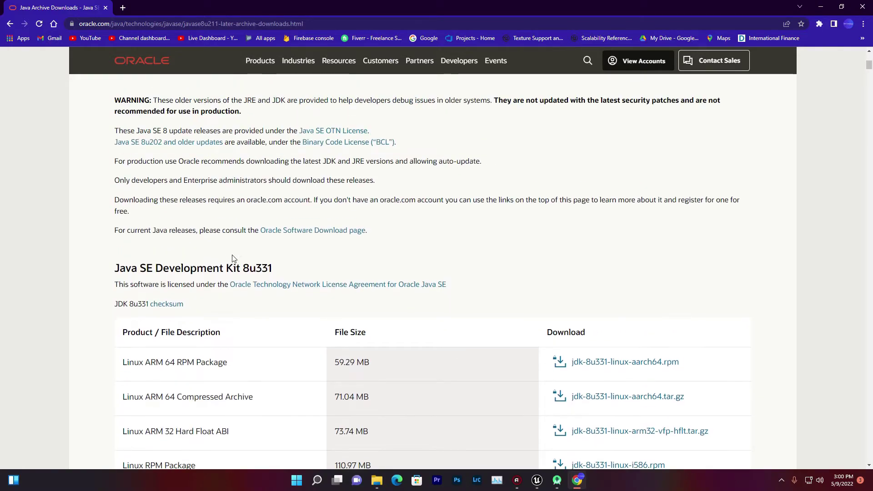
pyautogui.moveTo(244, 268)
pyautogui.mouseDown()
pyautogui.moveTo(268, 279)
pyautogui.moveTo(279, 273)
pyautogui.moveTo(250, 263)
pyautogui.mouseUp()
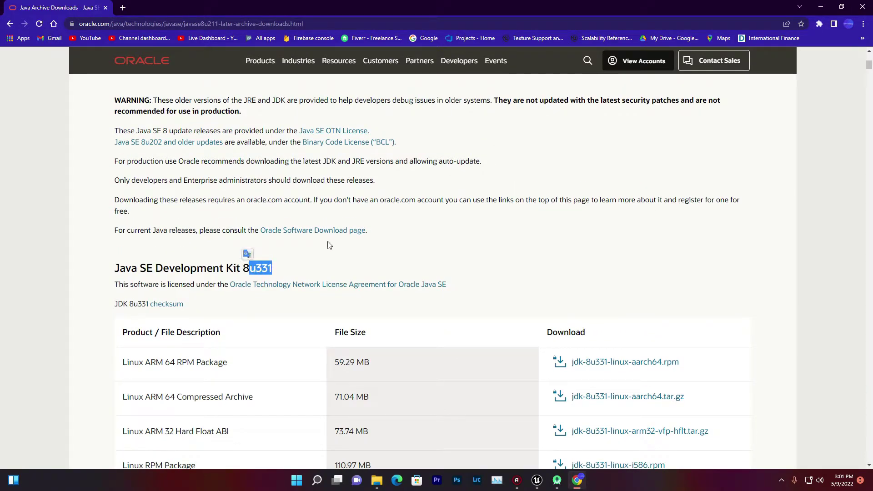
pyautogui.scroll(-6, 377, 238)
pyautogui.scroll(1, 377, 234)
pyautogui.scroll(-3, 377, 235)
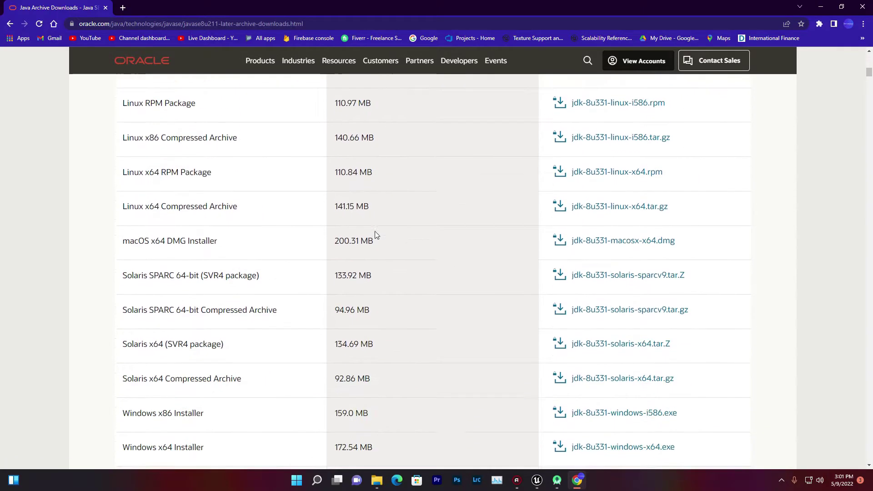
pyautogui.scroll(-20, 376, 234)
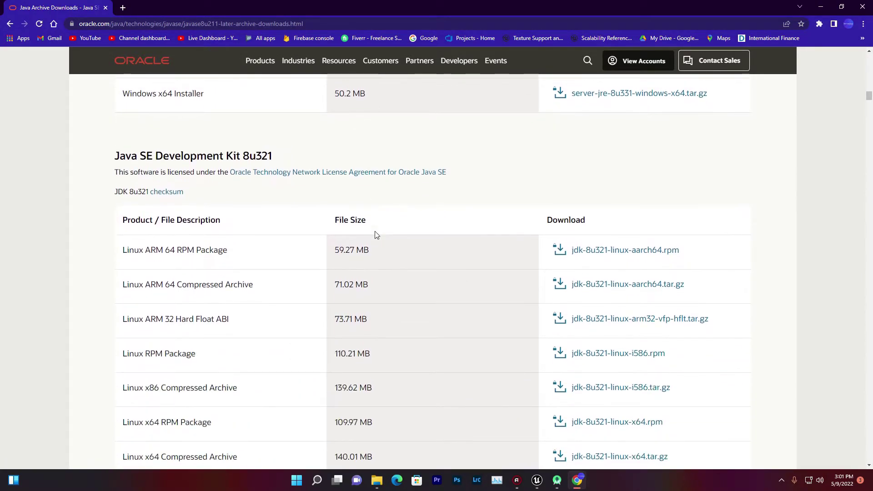
pyautogui.scroll(-20, 375, 234)
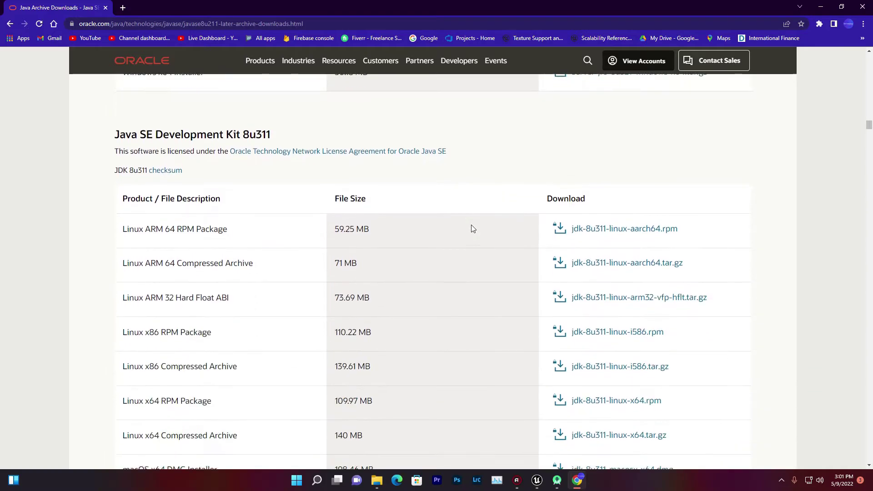
pyautogui.scroll(-20, 471, 225)
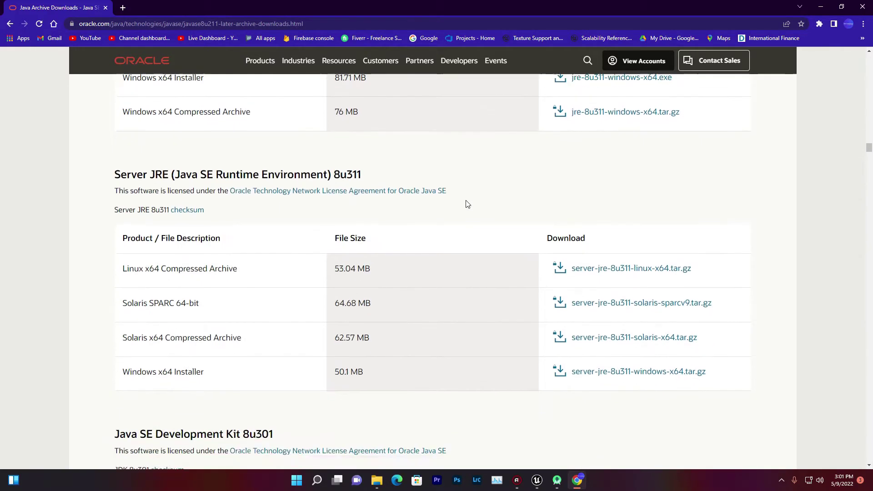
pyautogui.scroll(-20, 467, 205)
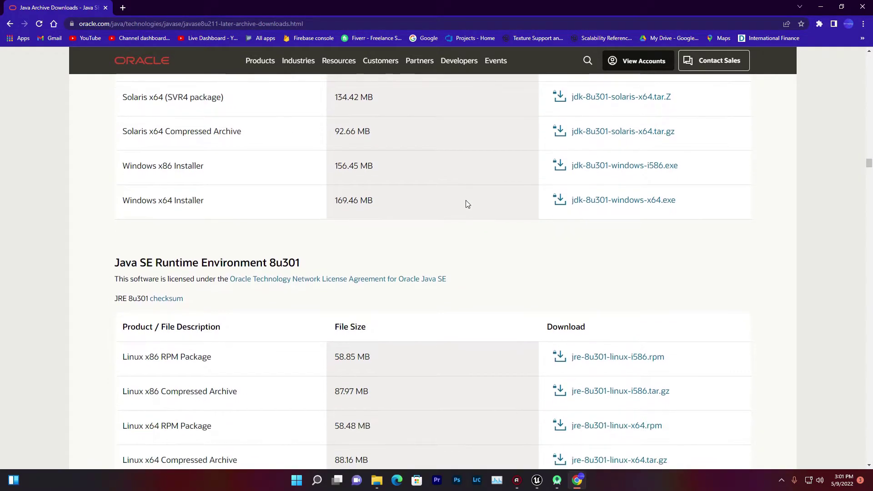
pyautogui.scroll(-1, 291, 232)
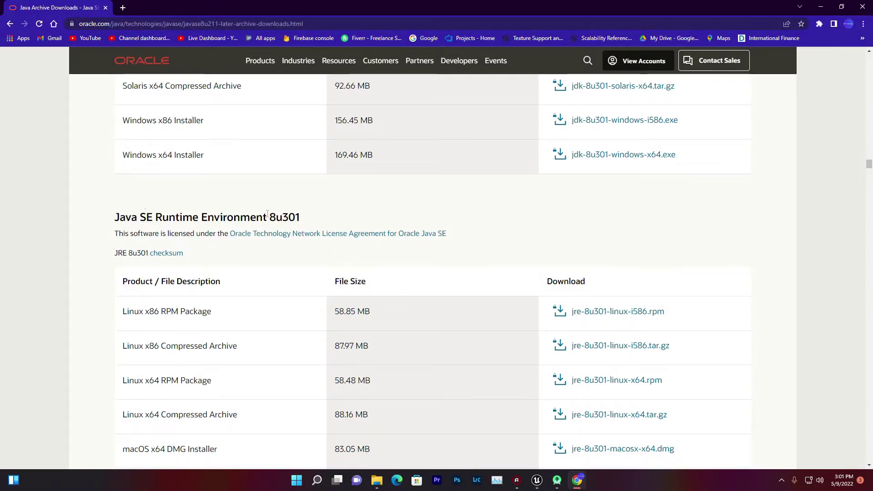
pyautogui.moveTo(267, 217); pyautogui.dragTo(321, 221)
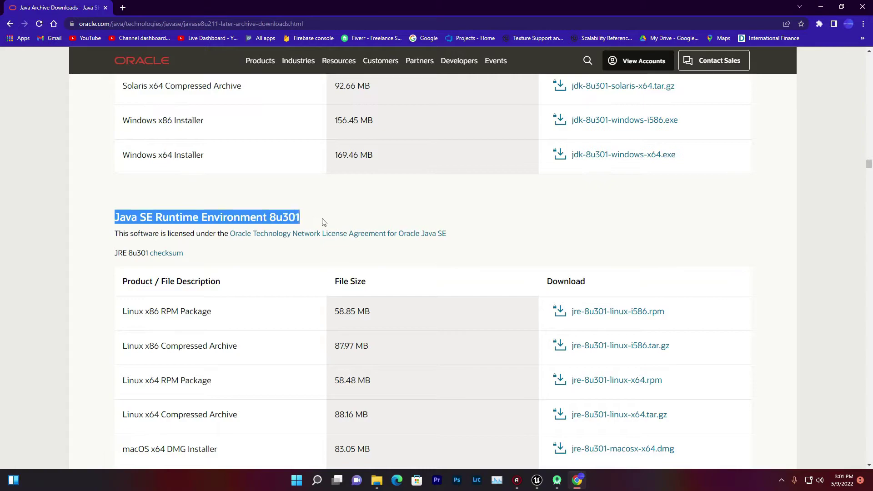
pyautogui.scroll(-3, 357, 222)
pyautogui.scroll(-4, 356, 225)
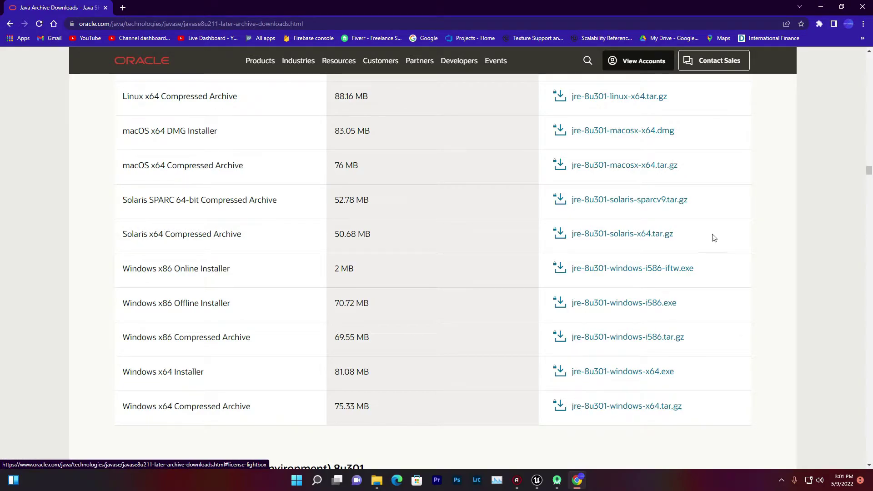
# Minimize Chrome, close Android Studio's Settings and minimize its Welcome window
pyautogui.click(824, 6)
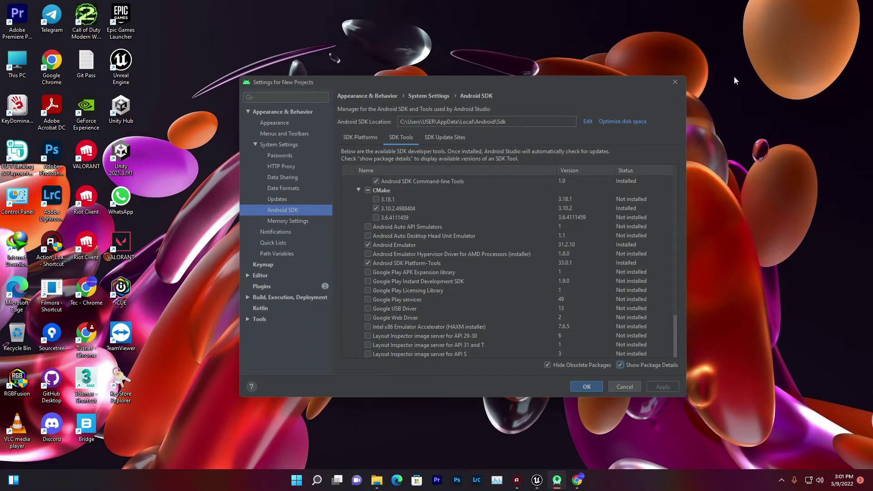
pyautogui.click(672, 81)
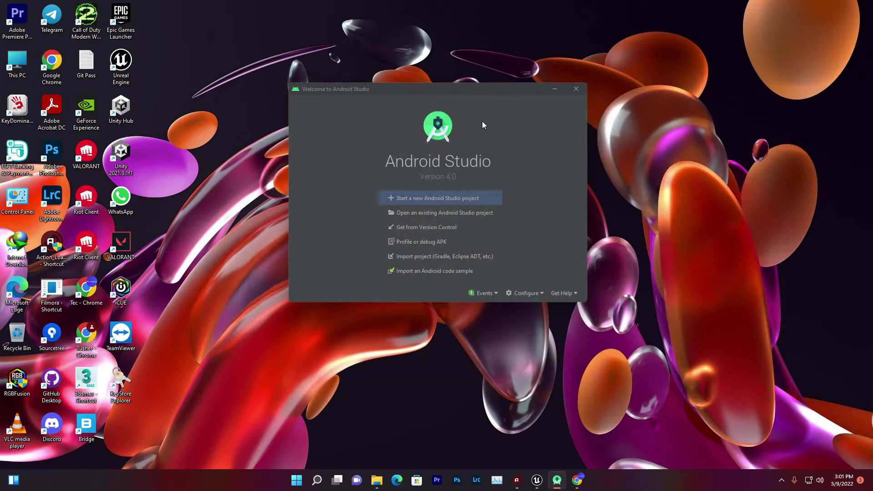
pyautogui.click(554, 90)
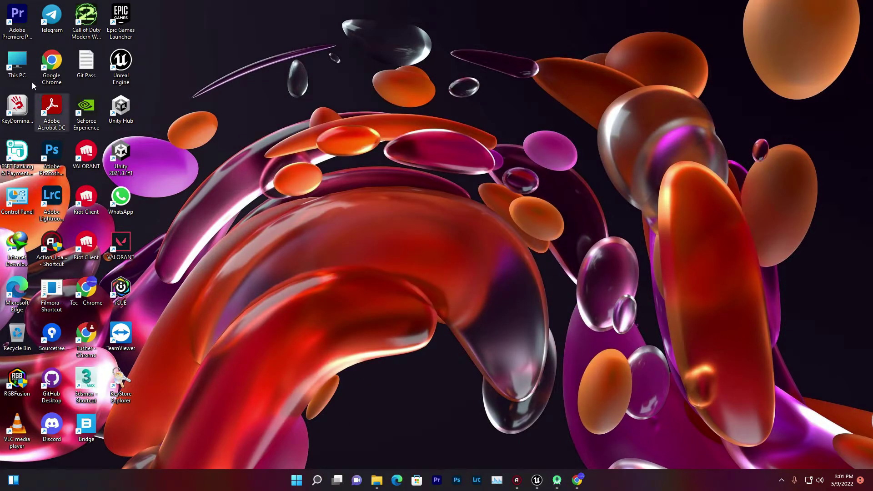
# Browse to C:\Program Files\Java\jdk1.8.0_301\bin and select its full path in the address bar
pyautogui.doubleClick(28, 68)
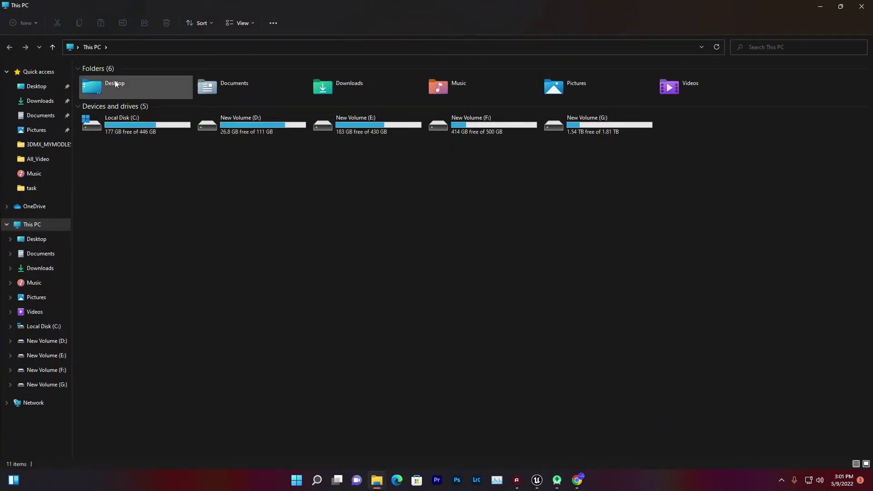
pyautogui.doubleClick(120, 122)
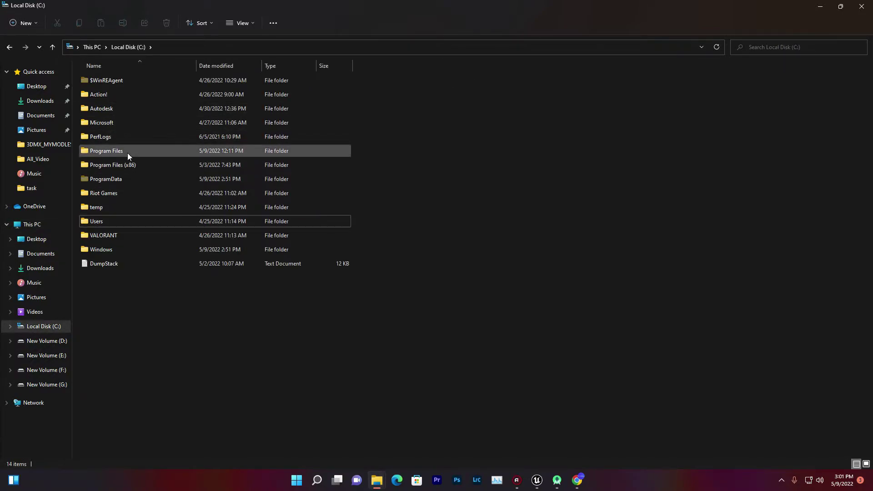
pyautogui.doubleClick(102, 150)
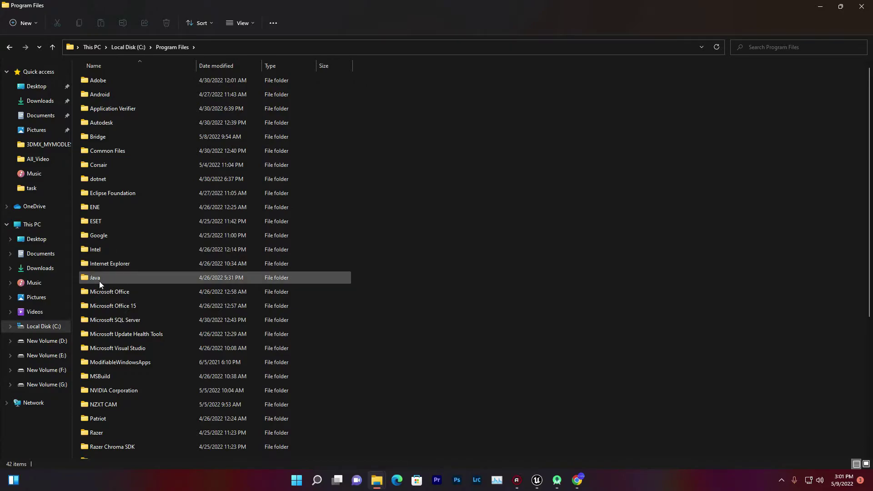
pyautogui.doubleClick(104, 281)
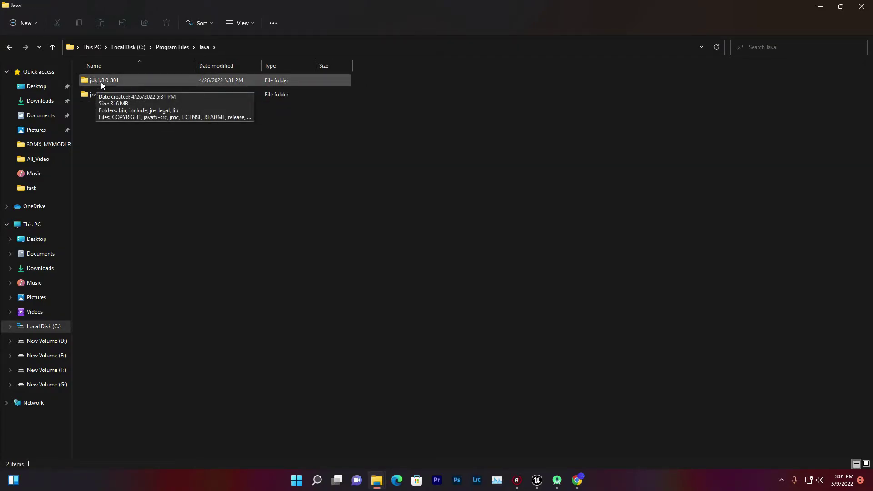
pyautogui.doubleClick(128, 80)
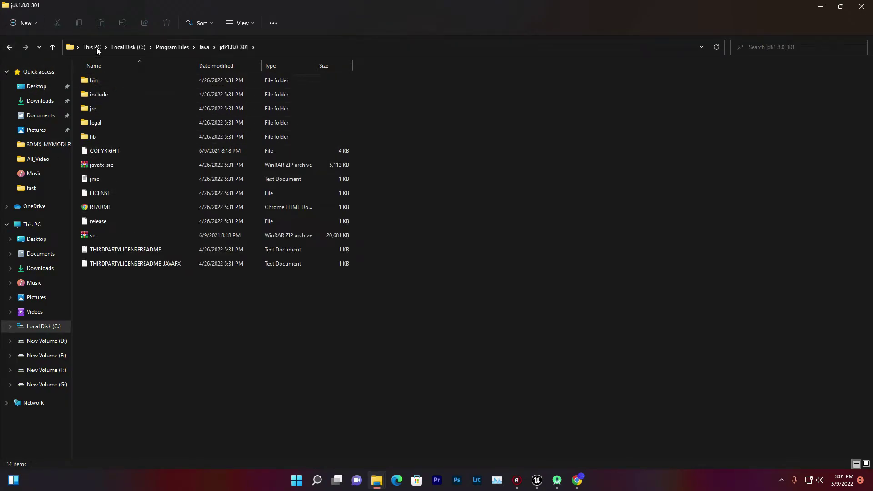
pyautogui.doubleClick(103, 78)
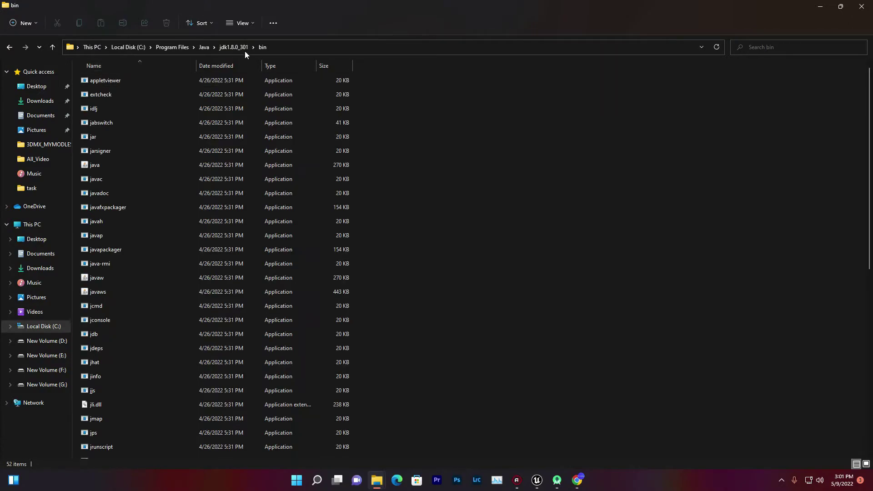
pyautogui.click(289, 49)
pyautogui.moveTo(173, 47); pyautogui.dragTo(71, 44)
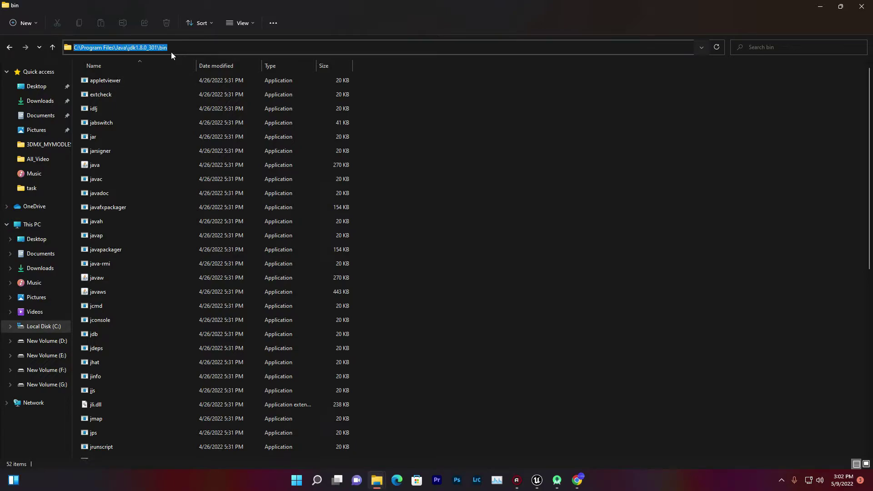
pyautogui.click(317, 480)
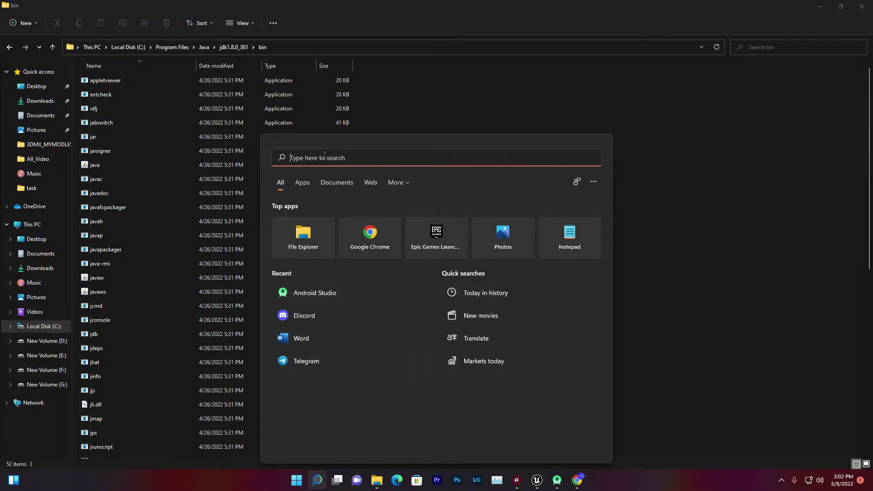
# Launch Command Prompt and run java -version, which reports OpenJDK 1.8.0_302 (Temurin)
pyautogui.write('cmd')
pyautogui.press('Return')
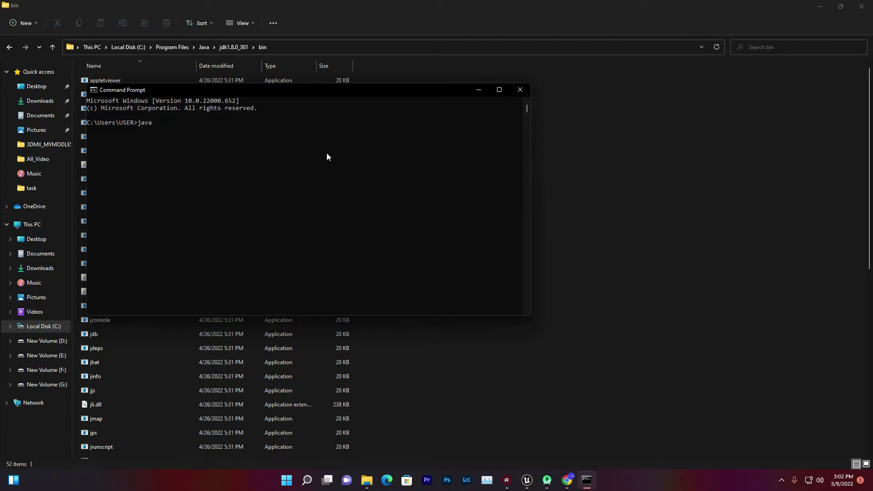
pyautogui.write('java -versionmm')
pyautogui.press('BackSpace')
pyautogui.press('BackSpace')
pyautogui.press('BackSpace')
pyautogui.write('on')
pyautogui.press('Return')
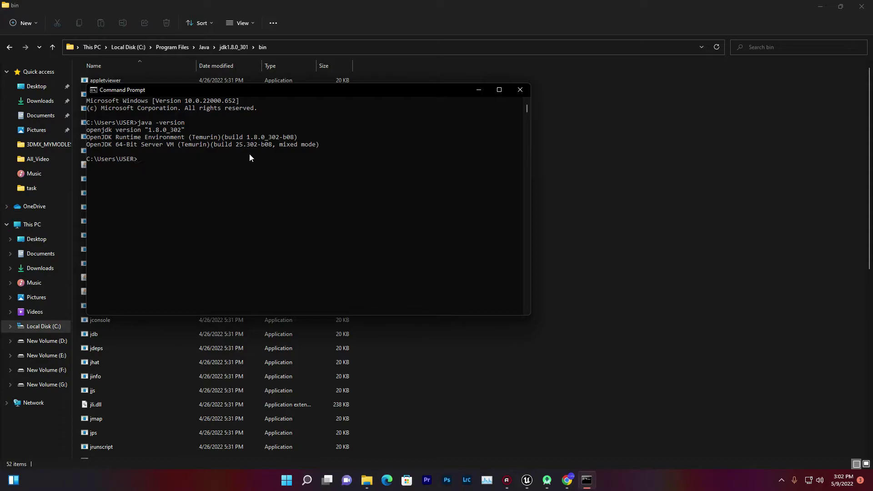
# Close Command Prompt and copy the jdk1.8.0_301 bin folder path from the address bar
pyautogui.click(521, 90)
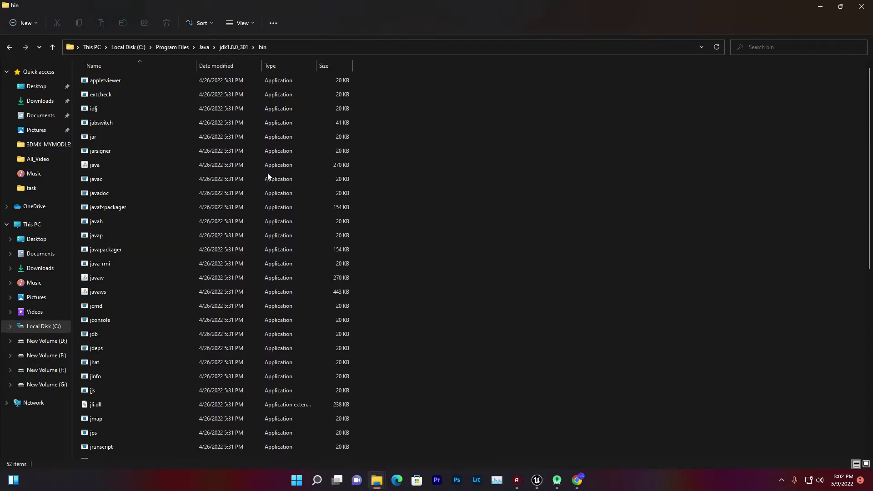
pyautogui.click(280, 48)
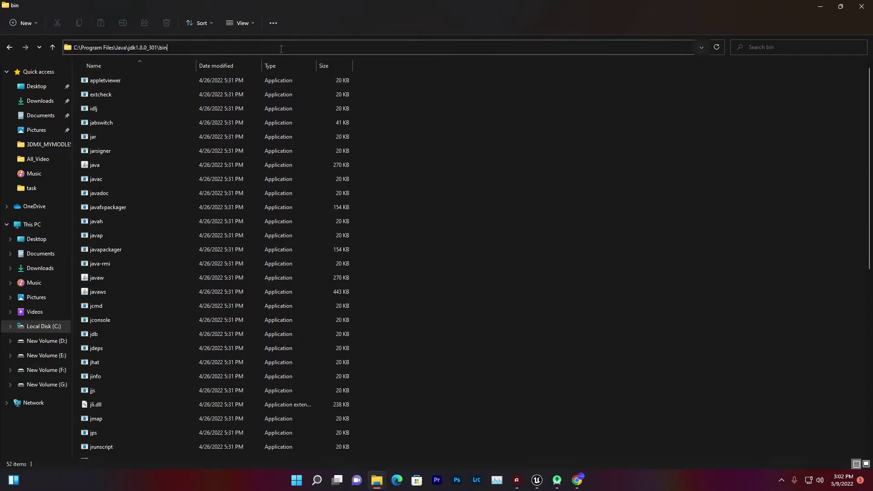
pyautogui.moveTo(282, 49); pyautogui.dragTo(95, 49)
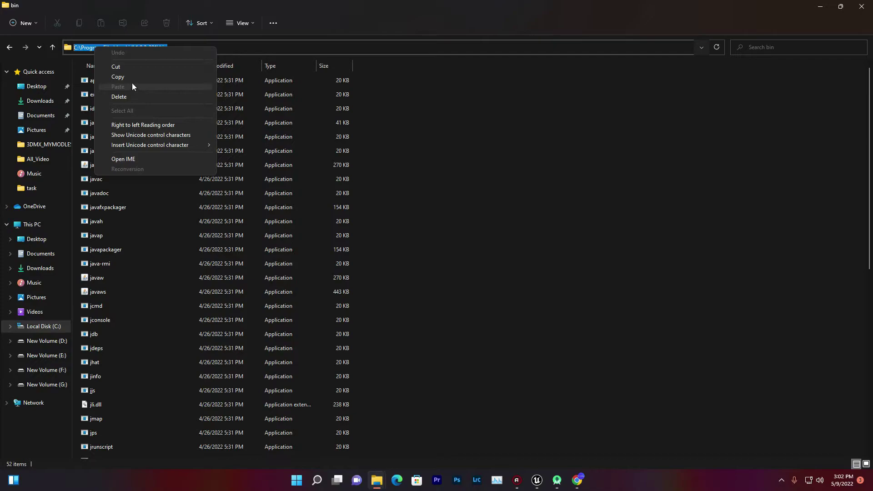
pyautogui.click(132, 77)
# Search Windows for 'env' to find Edit the system environment variables
pyautogui.click(317, 480)
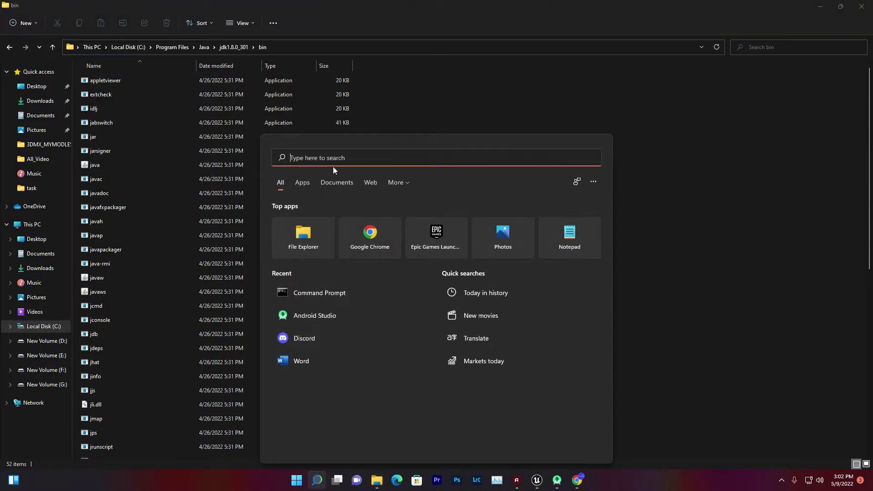
pyautogui.write('i')
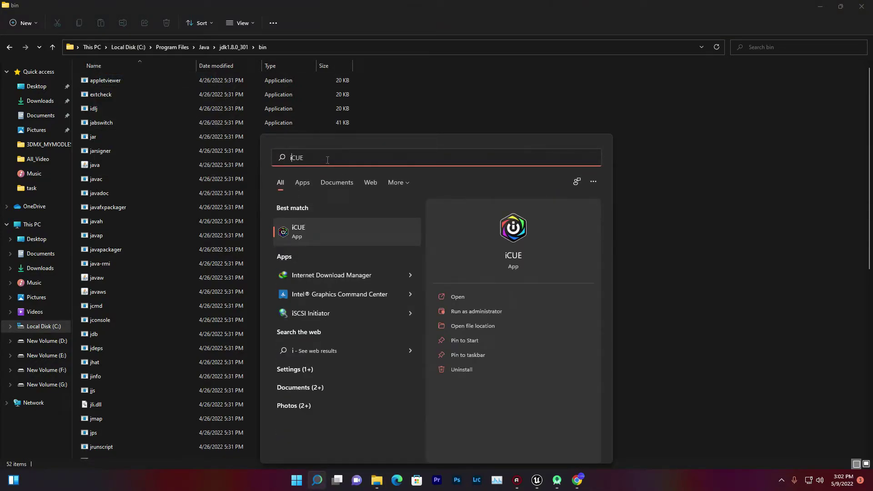
pyautogui.press('BackSpace')
pyautogui.press('BackSpace')
pyautogui.write('en')
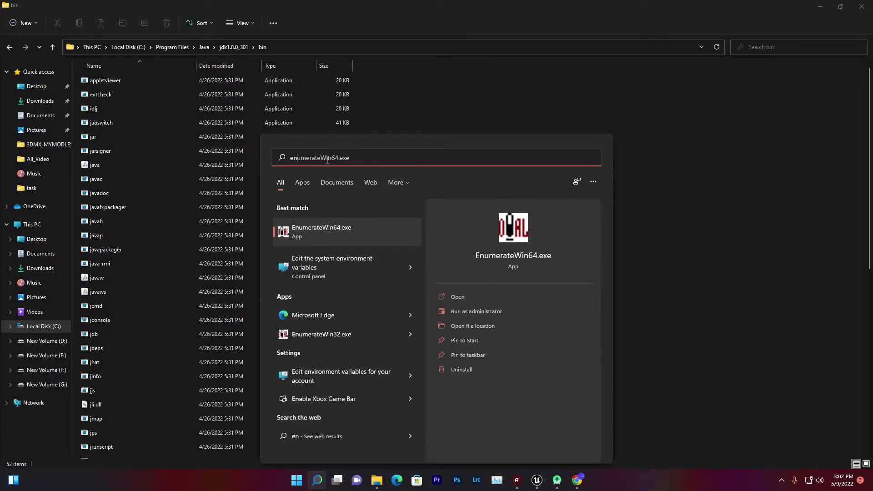
pyautogui.write('v')
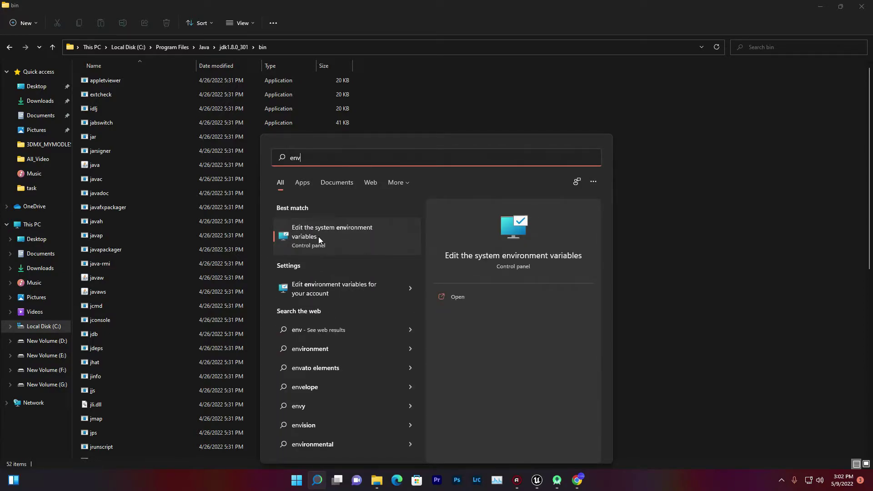
# In Environment Variables, start a new user variable JAVA with the pasted bin path, then cancel it
pyautogui.click(342, 231)
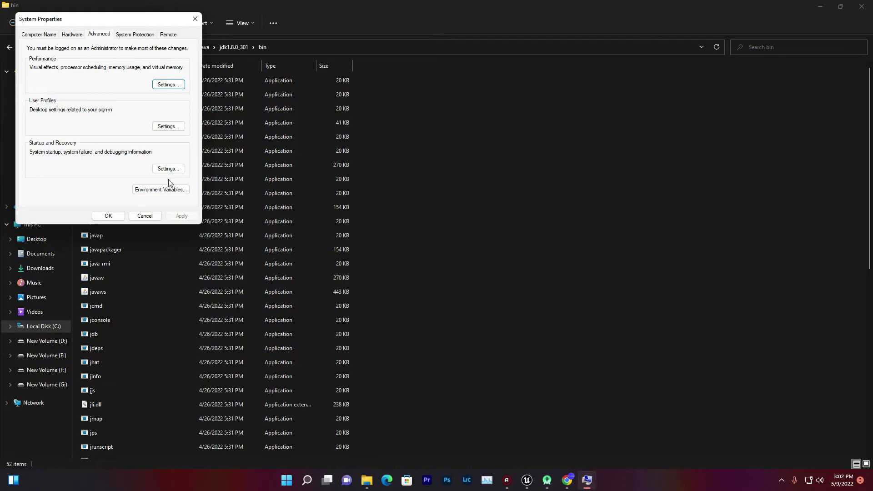
pyautogui.click(148, 191)
pyautogui.click(339, 161)
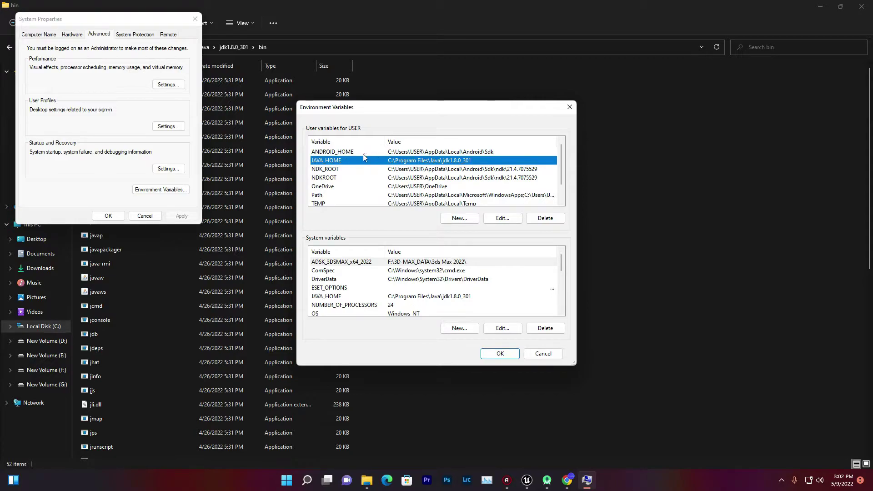
pyautogui.click(459, 218)
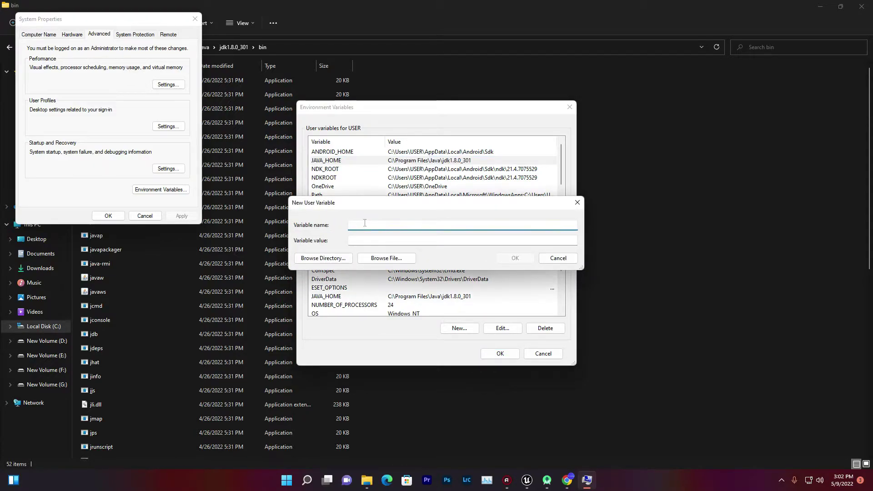
pyautogui.write('JAVA_HOME')
pyautogui.hotkey('ctrl', 'v')
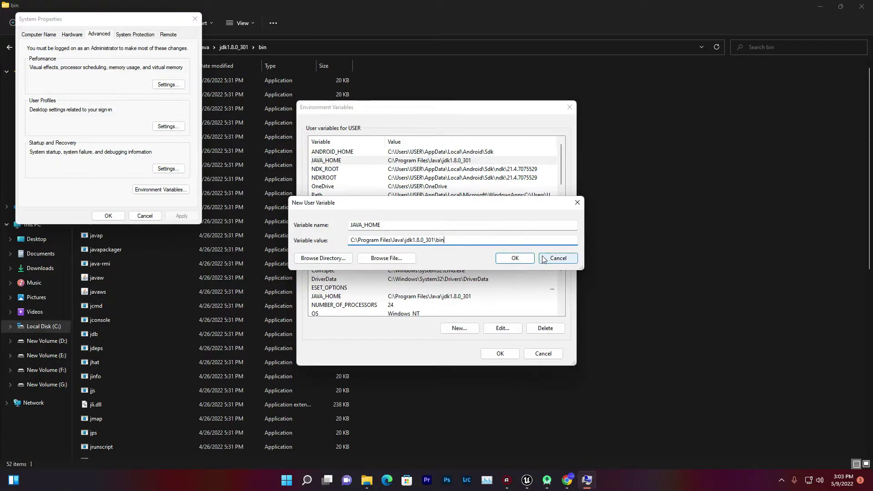
pyautogui.click(579, 201)
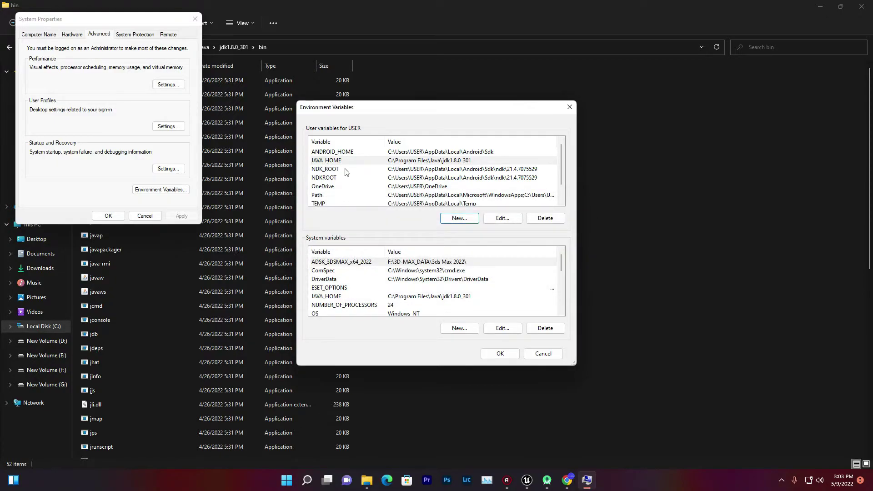
# Review the user Path's C:\Program Files\Java\jdk1.8.0_301 entry and accept the editor unchanged
pyautogui.scroll(-1, 435, 198)
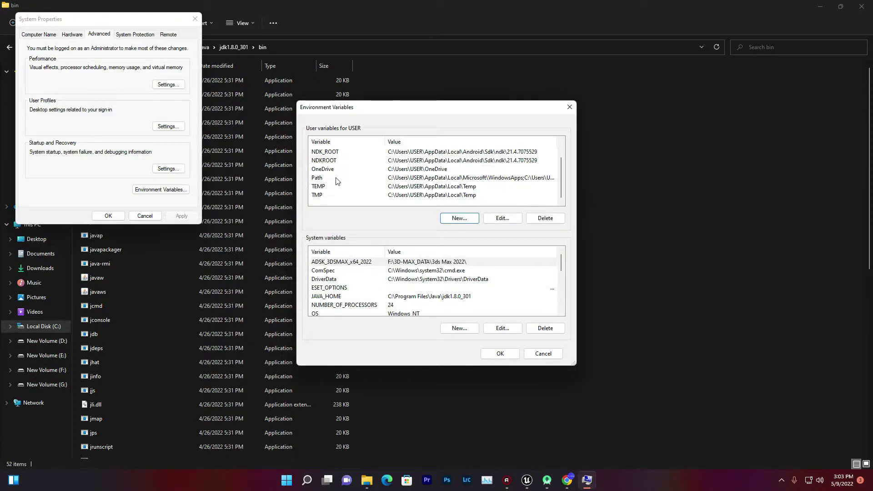
pyautogui.click(328, 178)
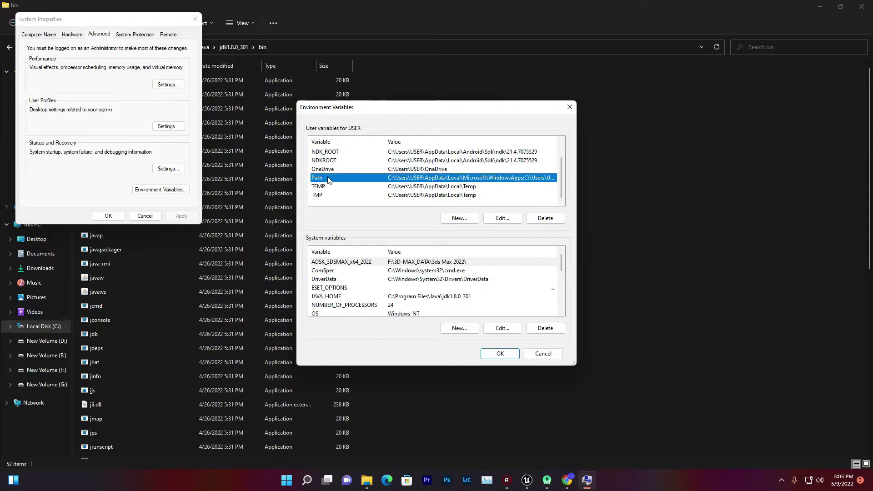
pyautogui.click(504, 218)
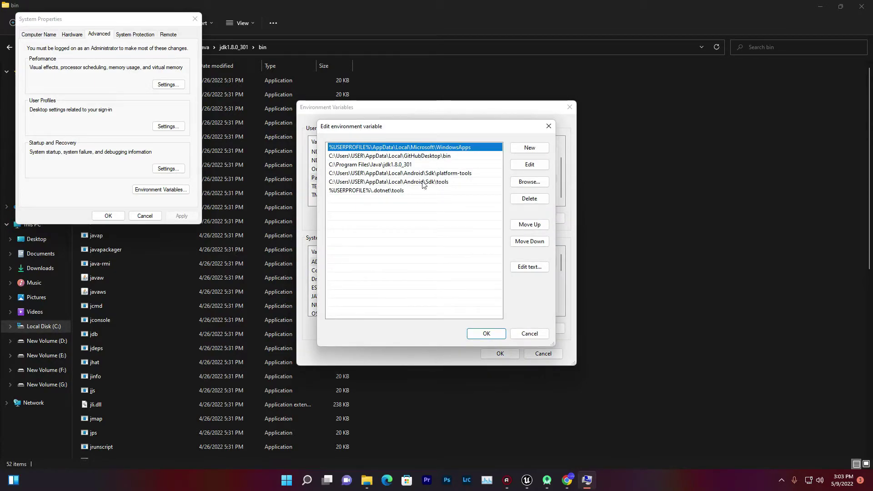
pyautogui.click(377, 165)
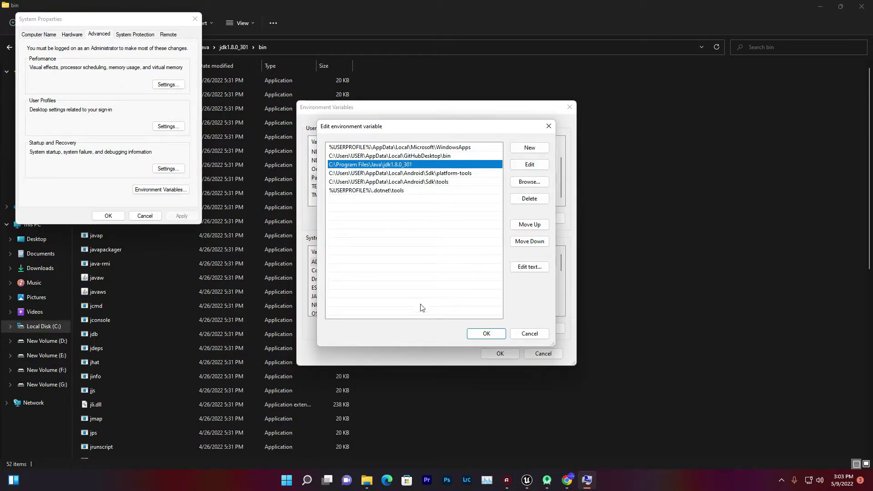
pyautogui.click(486, 336)
# Check the system JAVA_HOME and Path variables, then close all dialogs and File Explorer
pyautogui.scroll(-1, 353, 272)
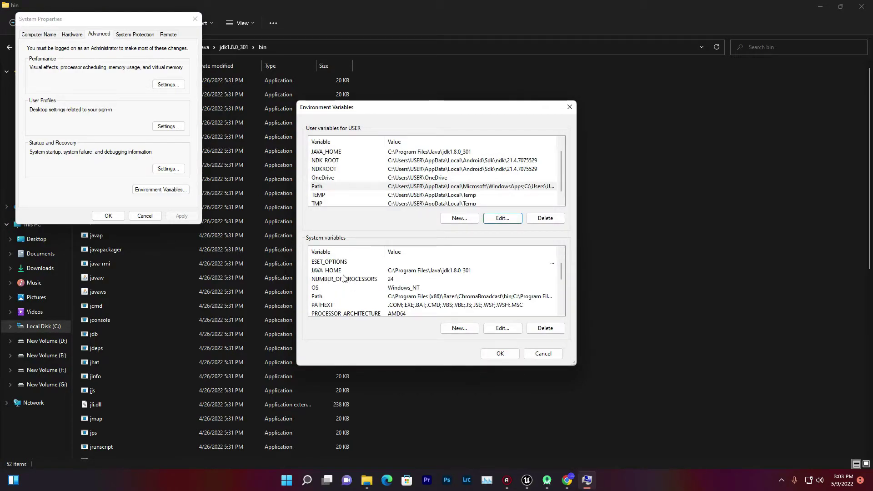
pyautogui.click(350, 272)
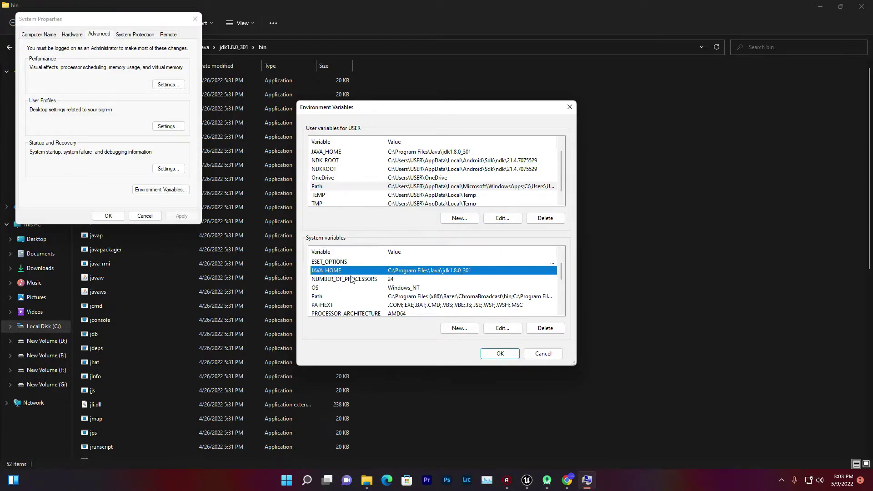
pyautogui.click(333, 296)
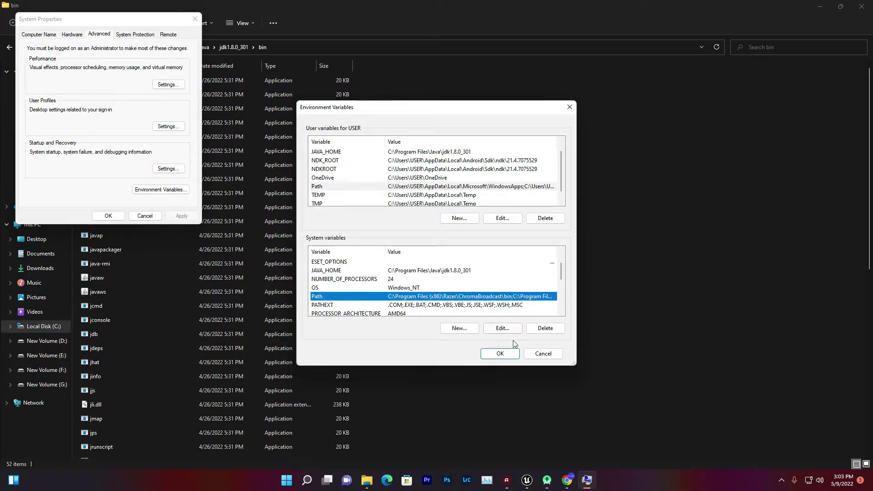
pyautogui.click(500, 355)
pyautogui.click(108, 216)
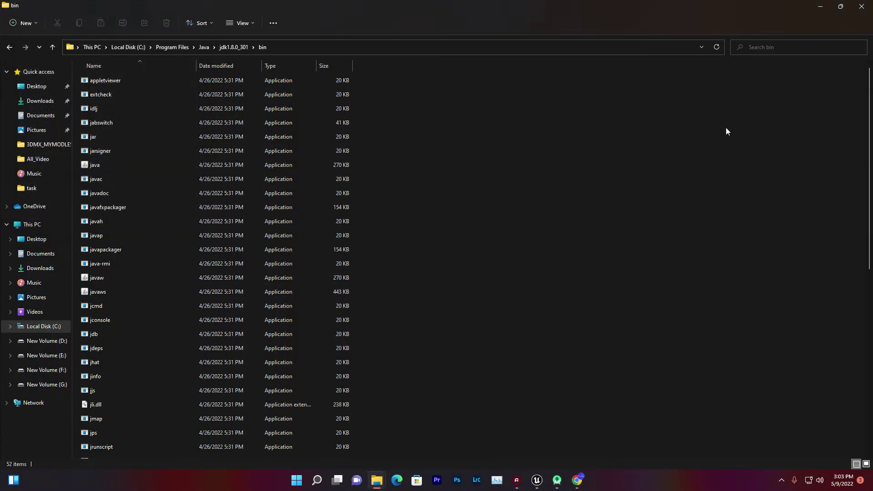
pyautogui.click(862, 6)
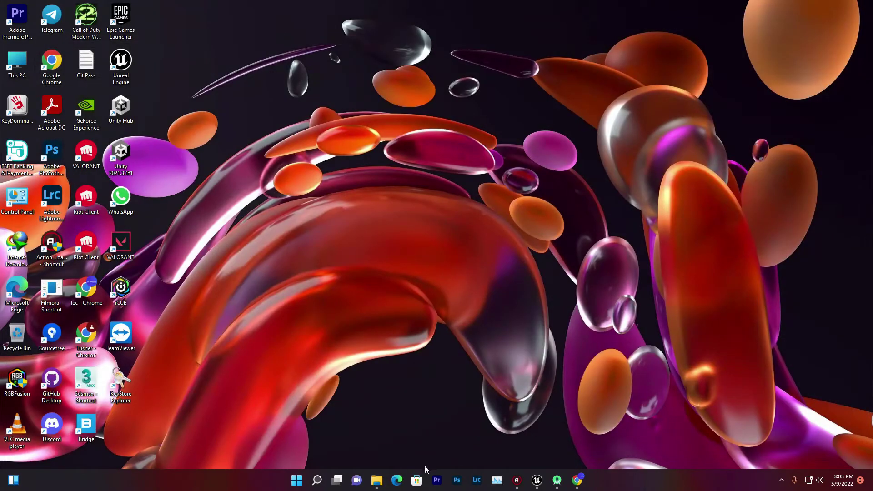
# Search for 'VISUA' and launch Visual Studio Installer from the results
pyautogui.click(317, 480)
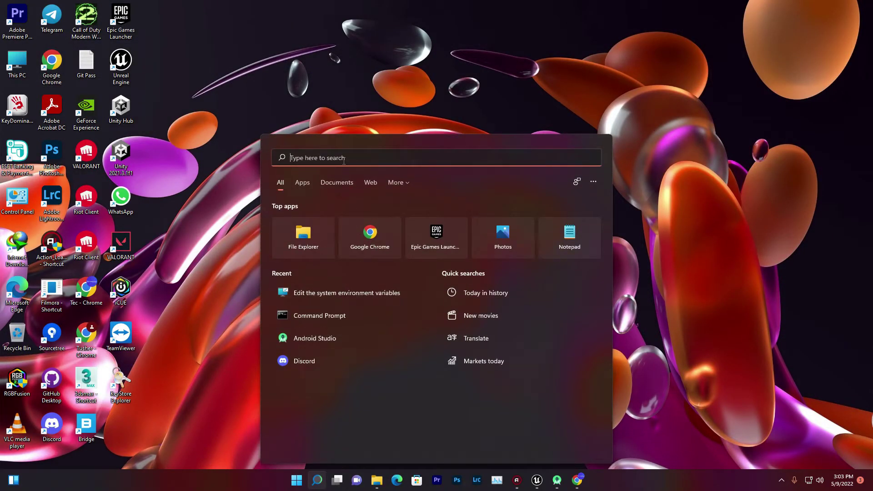
pyautogui.write('vos')
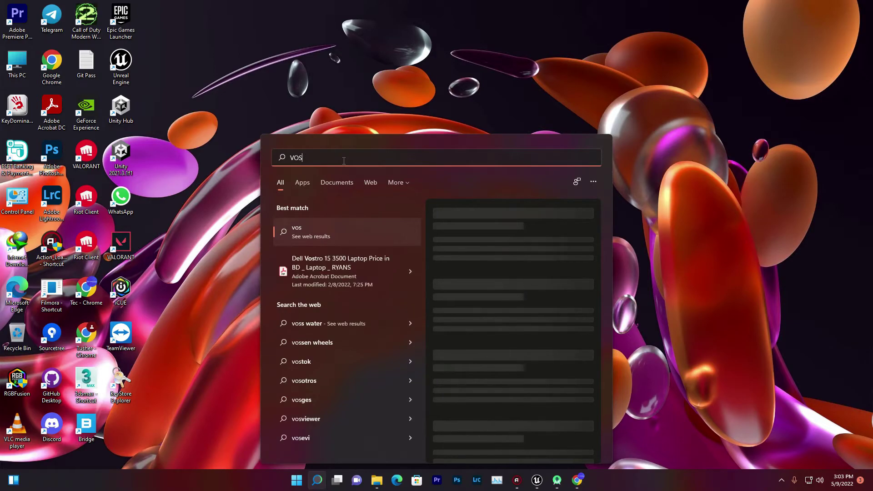
pyautogui.press('BackSpace')
pyautogui.press('BackSpace')
pyautogui.press('BackSpace')
pyautogui.write('VISUA')
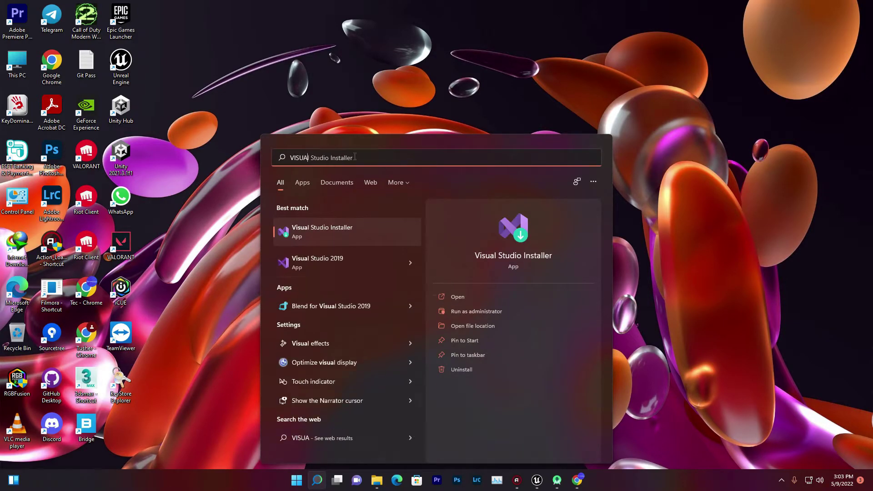
pyautogui.click(343, 228)
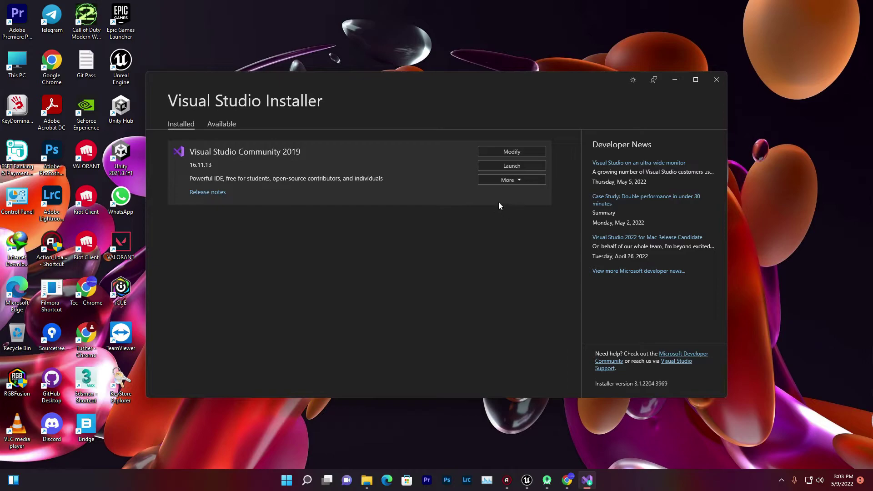
# Modify Visual Studio Community 2019 and select the Game development with C++ workload
pyautogui.rightClick(792, 159)
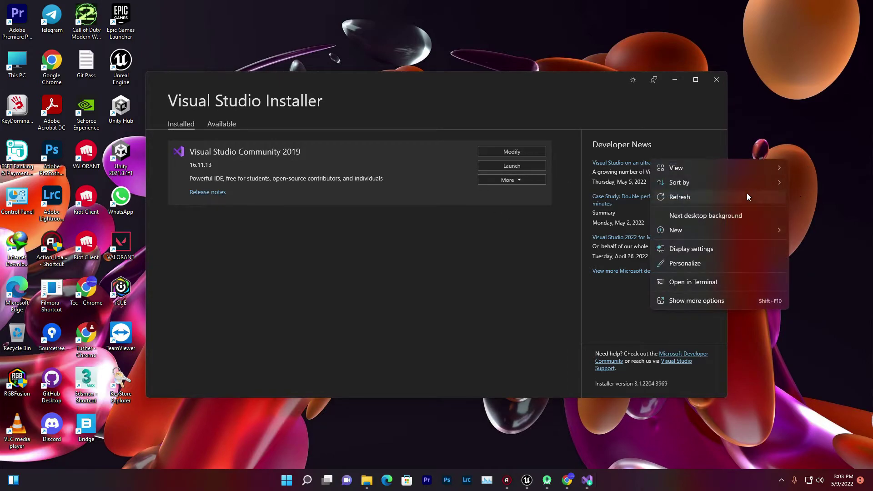
pyautogui.click(747, 196)
pyautogui.click(527, 155)
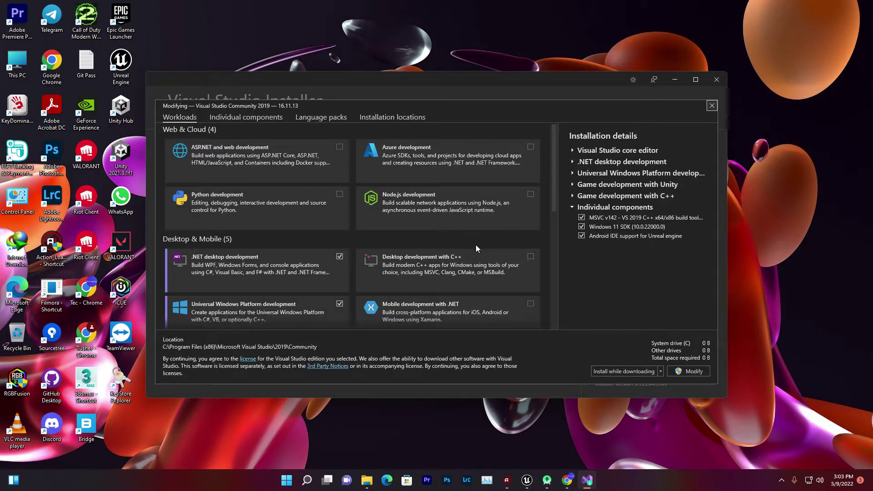
pyautogui.scroll(-5, 473, 246)
pyautogui.click(384, 205)
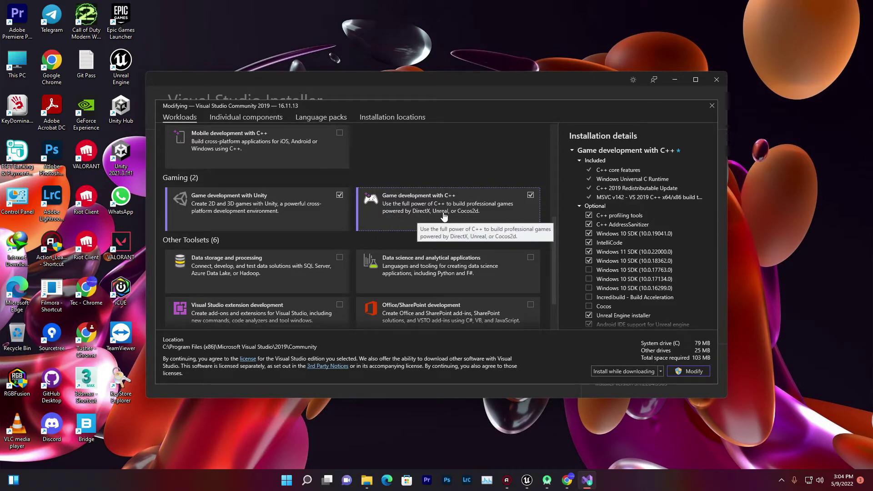
# Uncheck the Universal Windows Platform development workload and close the Modify window
pyautogui.scroll(-1, 627, 240)
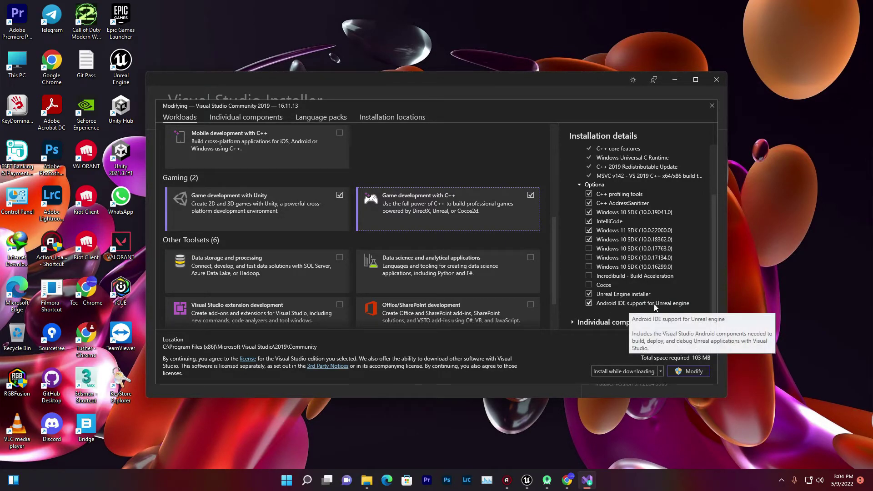
pyautogui.scroll(3, 430, 228)
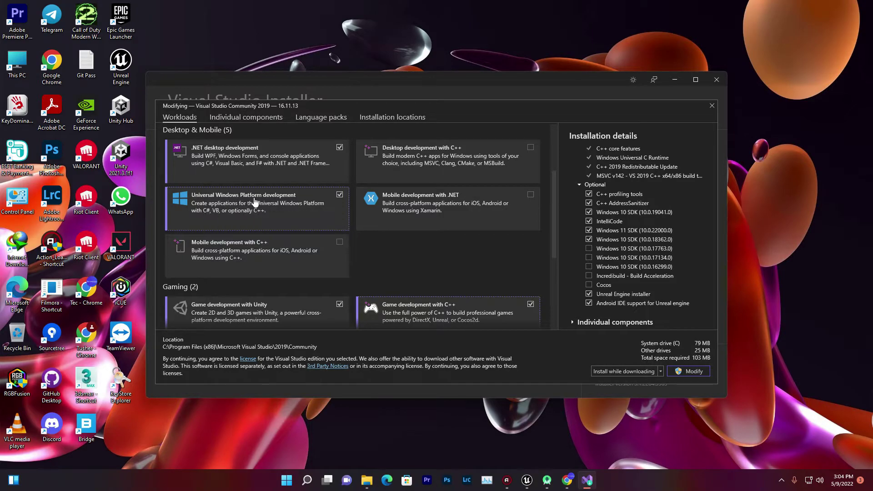
pyautogui.click(275, 202)
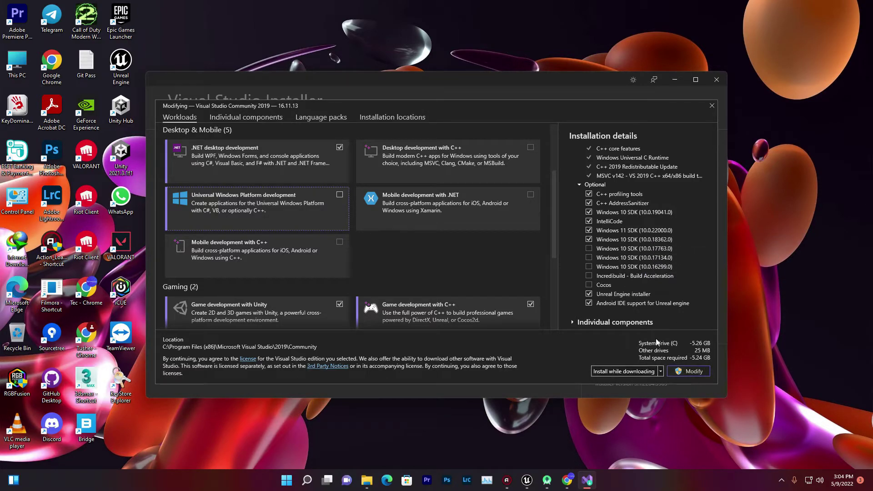
pyautogui.click(712, 106)
# Close the installer and navigate File Explorer to D:\UE_4.27\Engine\Extras\Android
pyautogui.click(716, 79)
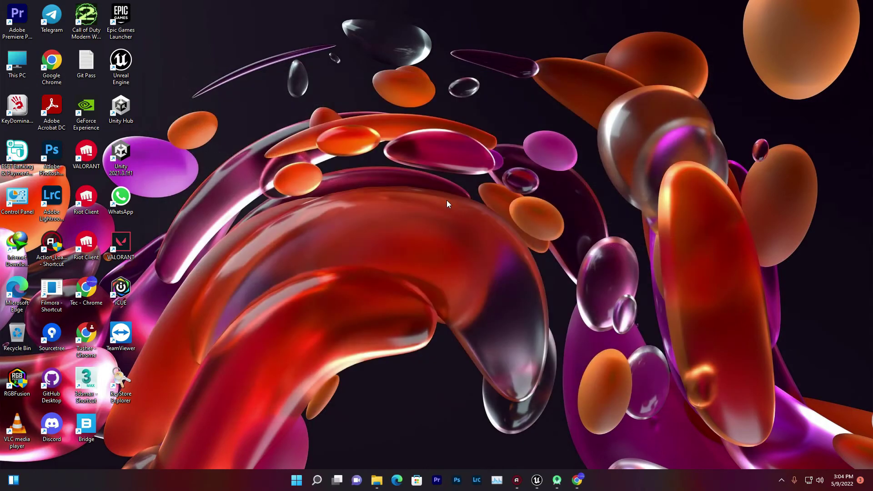
pyautogui.moveTo(376, 480)
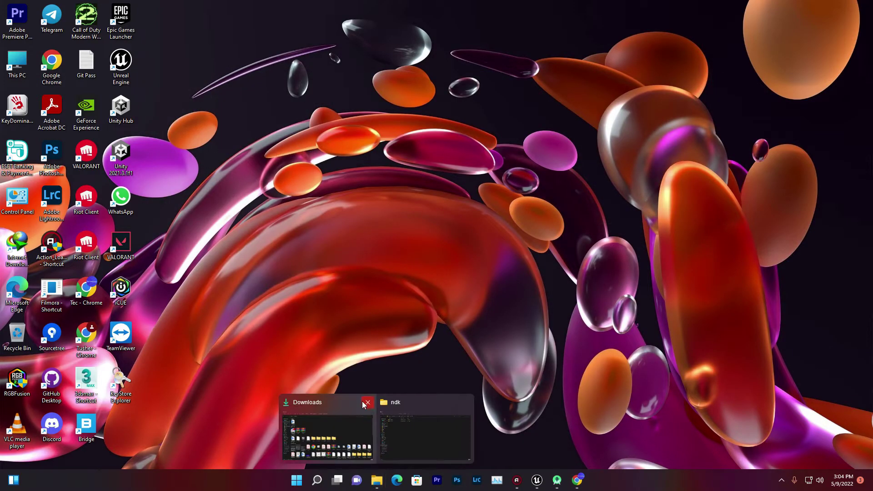
pyautogui.click(424, 439)
pyautogui.click(44, 341)
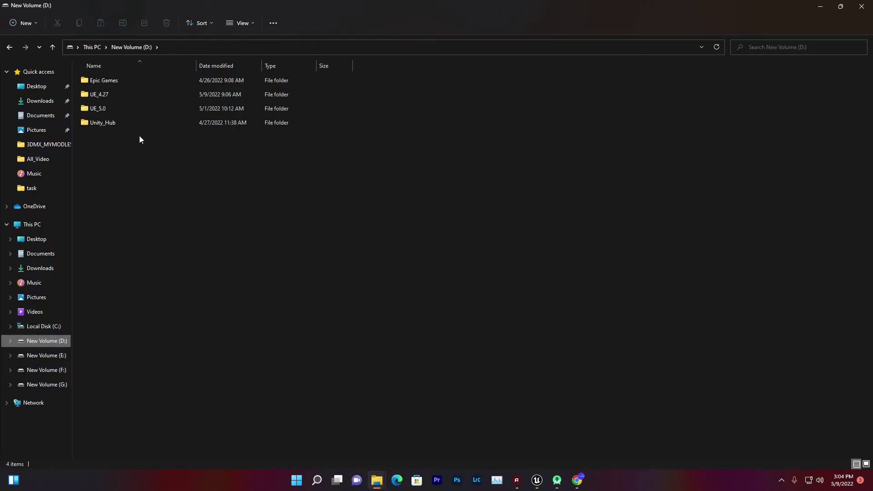
pyautogui.doubleClick(104, 96)
pyautogui.doubleClick(108, 94)
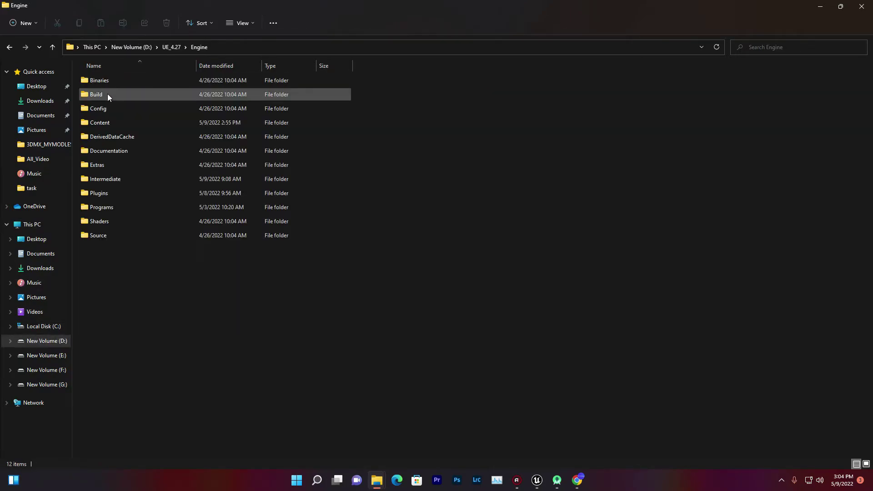
pyautogui.doubleClick(96, 95)
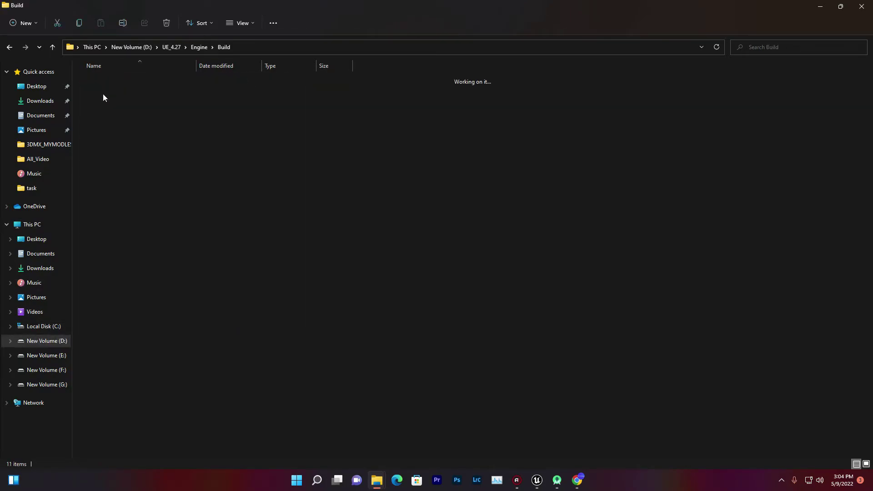
pyautogui.click(9, 47)
pyautogui.doubleClick(86, 167)
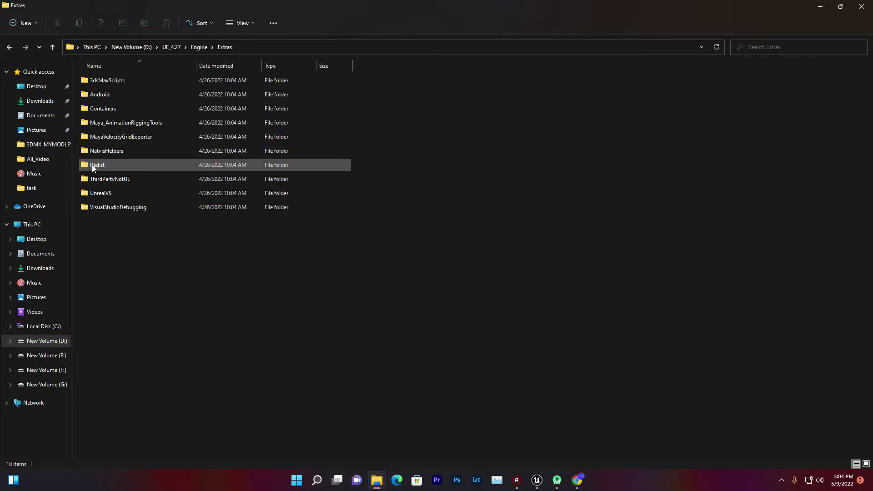
pyautogui.doubleClick(107, 91)
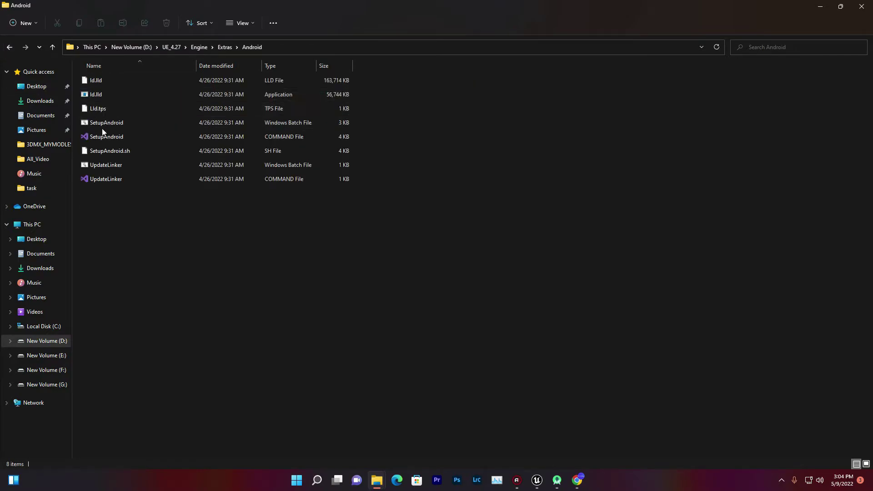
# Run SetupAndroid.bat until it saves the SDK paths, then close its console
pyautogui.doubleClick(112, 123)
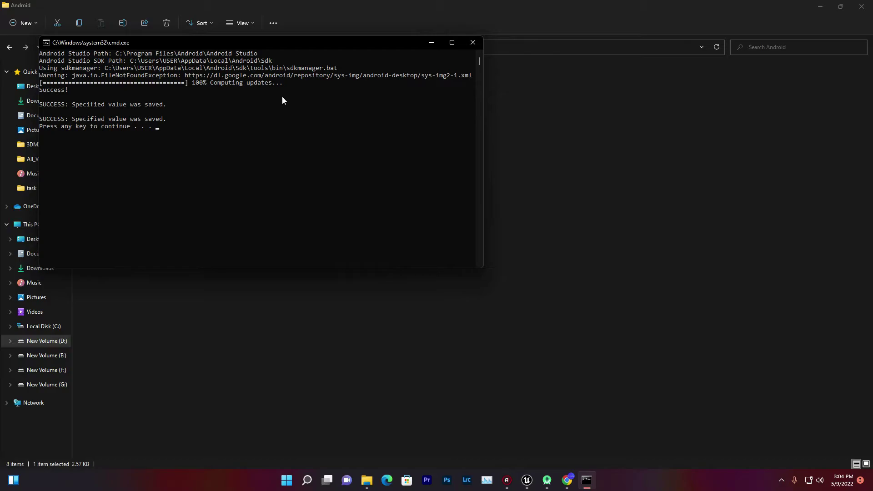
pyautogui.moveTo(269, 46); pyautogui.dragTo(350, 72)
pyautogui.click(556, 71)
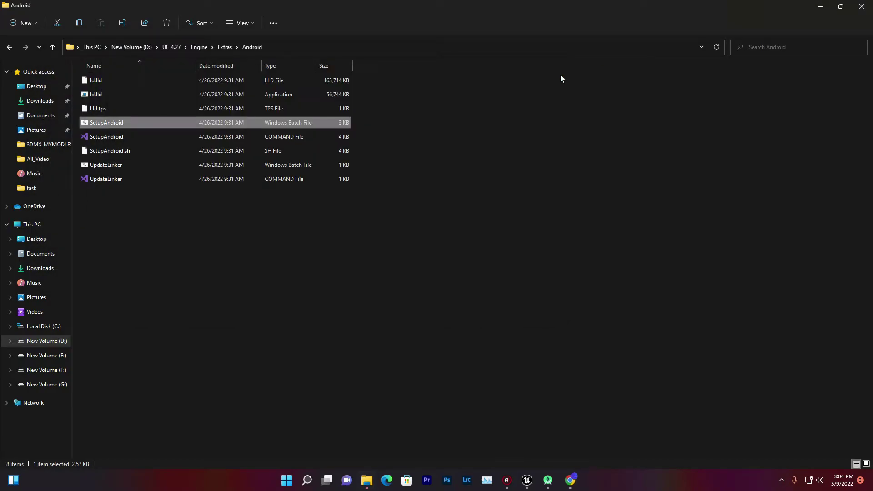
# Minimize Explorer and create a new text document on the desktop
pyautogui.click(818, 6)
pyautogui.rightClick(390, 163)
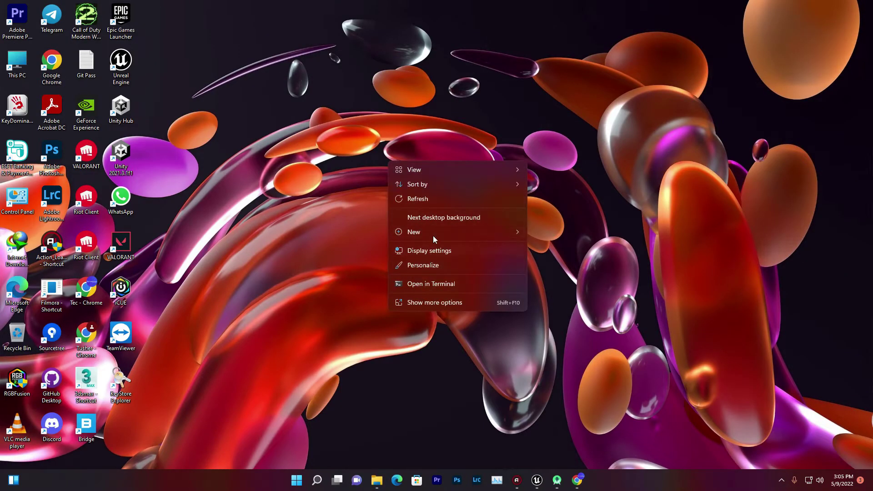
pyautogui.moveTo(433, 233)
pyautogui.click(562, 320)
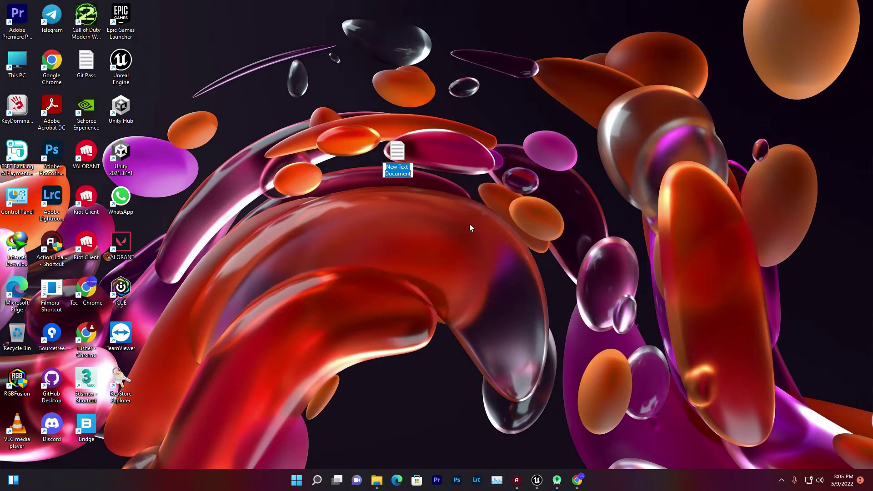
pyautogui.click(402, 152)
pyautogui.doubleClick(400, 155)
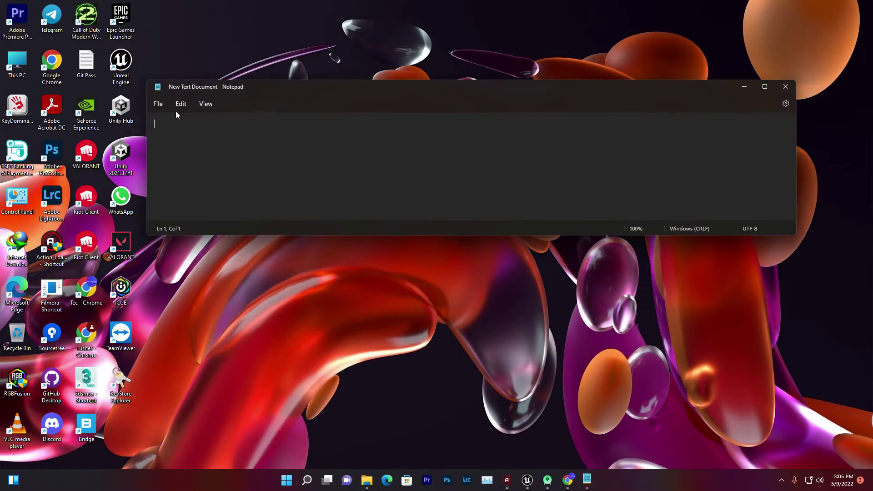
pyautogui.click(159, 104)
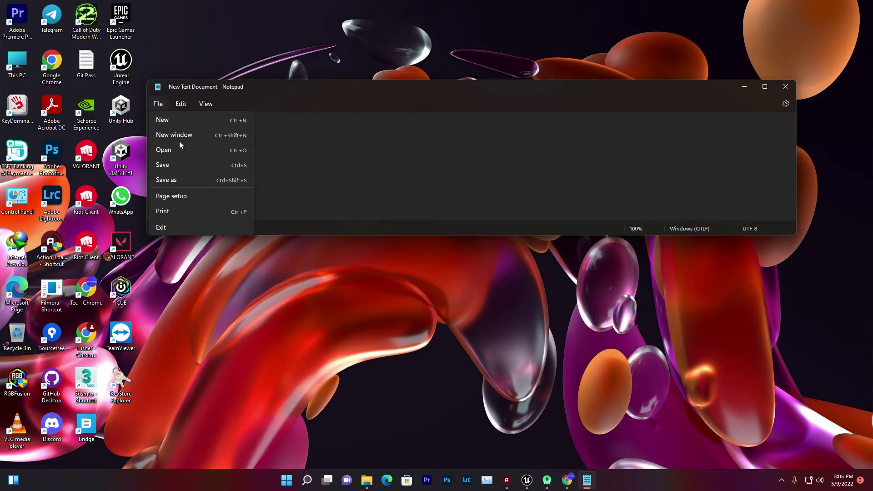
pyautogui.click(174, 180)
pyautogui.scroll(-1, 193, 214)
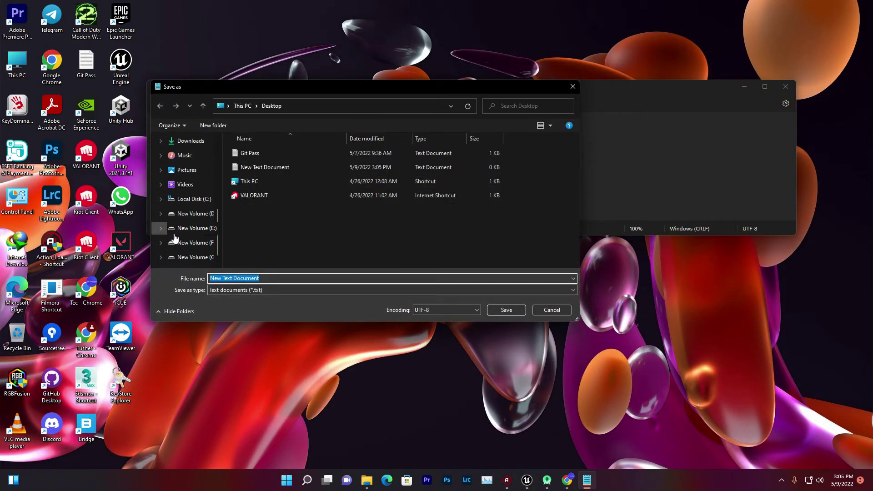
pyautogui.click(194, 199)
pyautogui.scroll(-2, 263, 227)
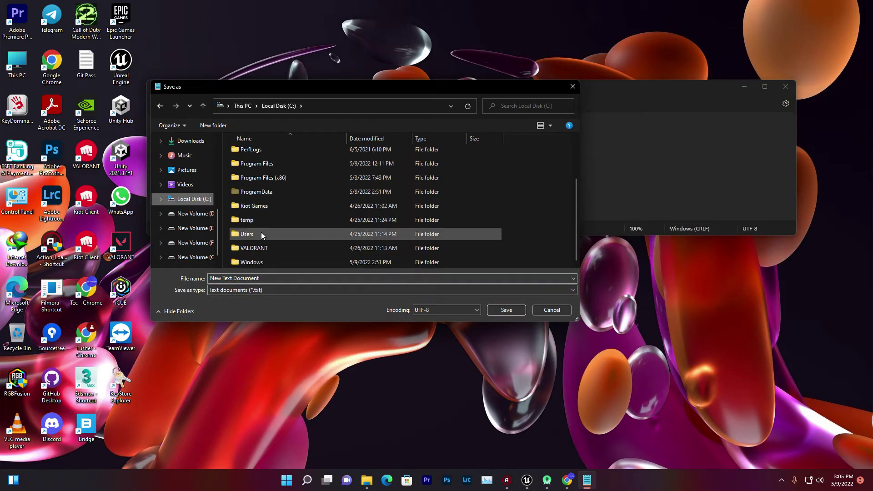
pyautogui.doubleClick(261, 232)
pyautogui.doubleClick(263, 181)
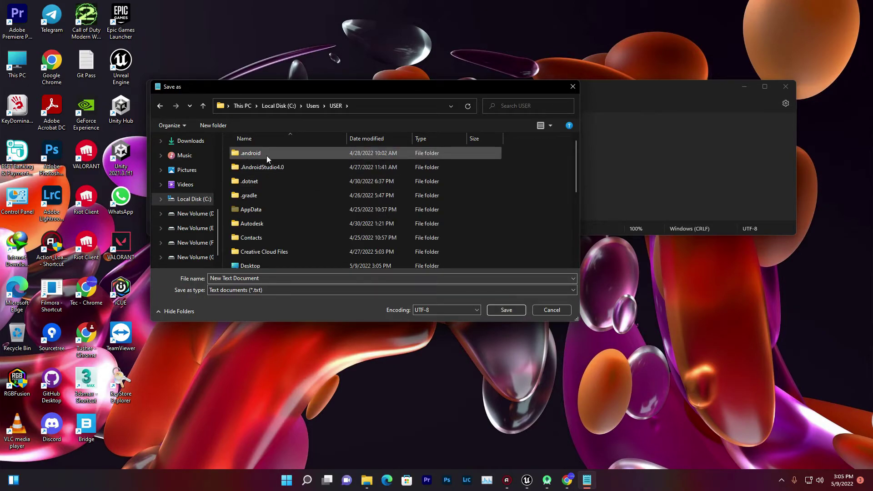
pyautogui.doubleClick(253, 155)
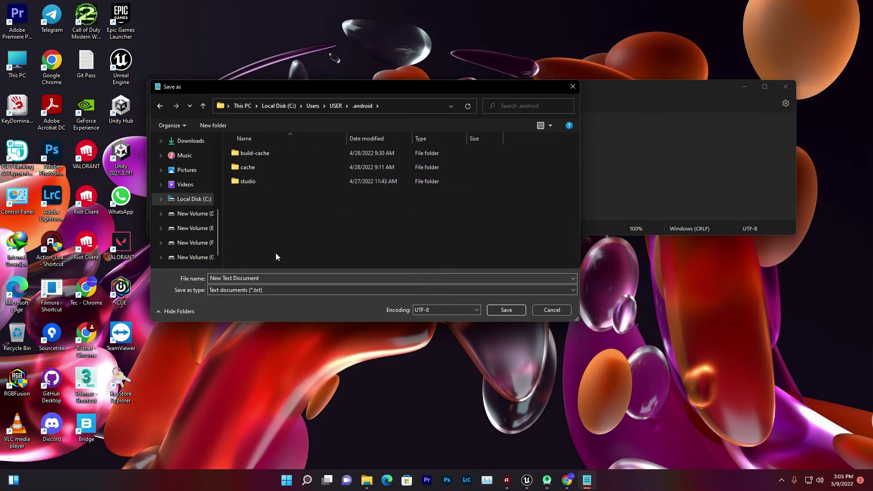
pyautogui.click(273, 289)
pyautogui.click(242, 303)
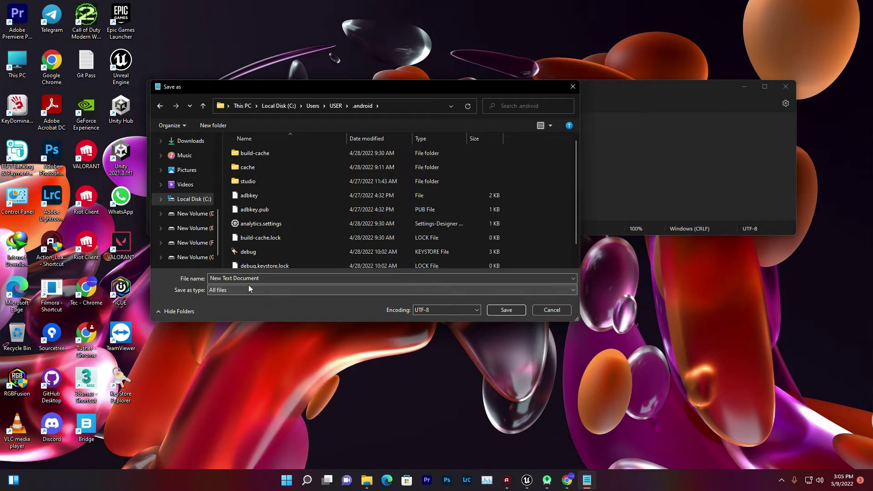
pyautogui.scroll(-1, 273, 244)
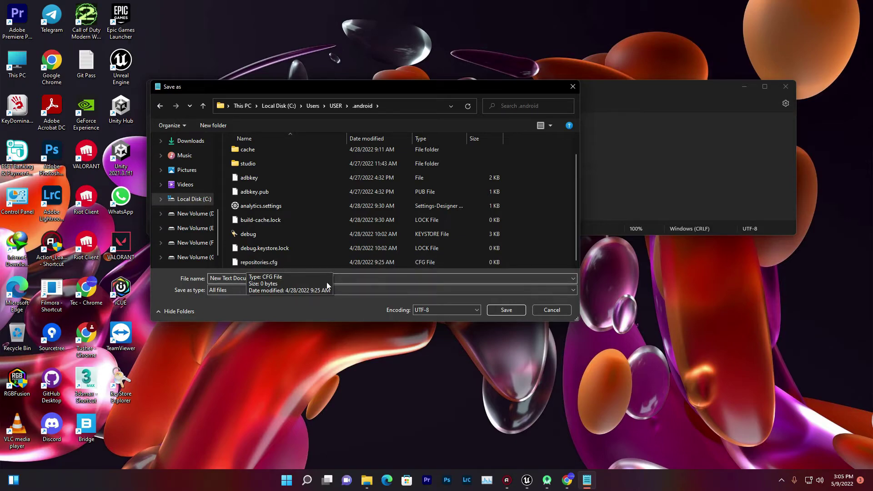
pyautogui.click(349, 278)
pyautogui.write('DWFRWAF')
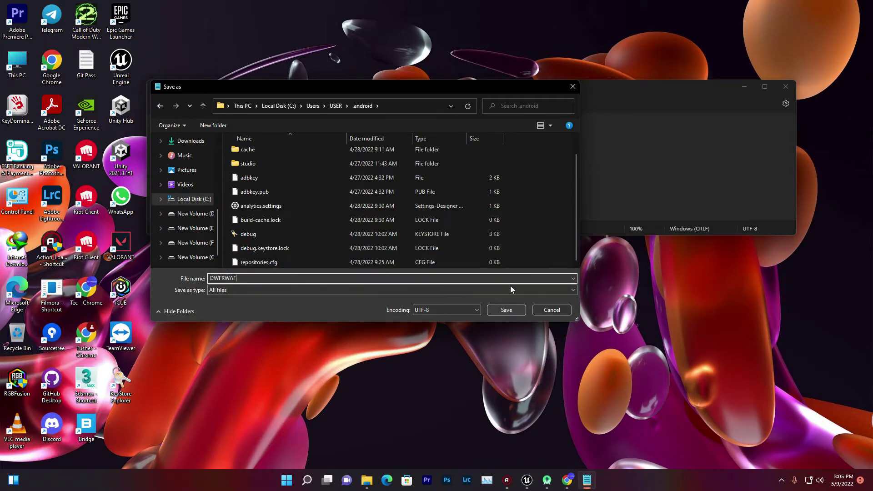
pyautogui.click(572, 86)
# Close Notepad, minimize the Android folder window and switch to the Unreal Editor
pyautogui.click(787, 87)
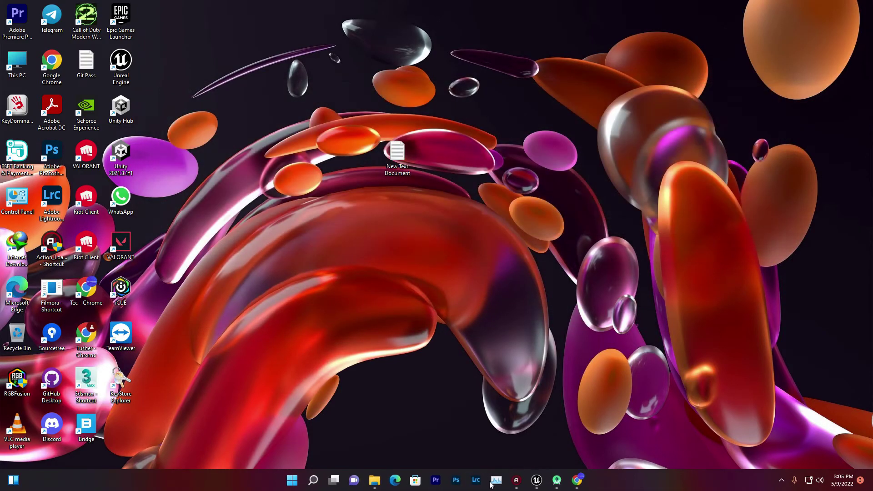
pyautogui.moveTo(377, 480)
pyautogui.click(441, 430)
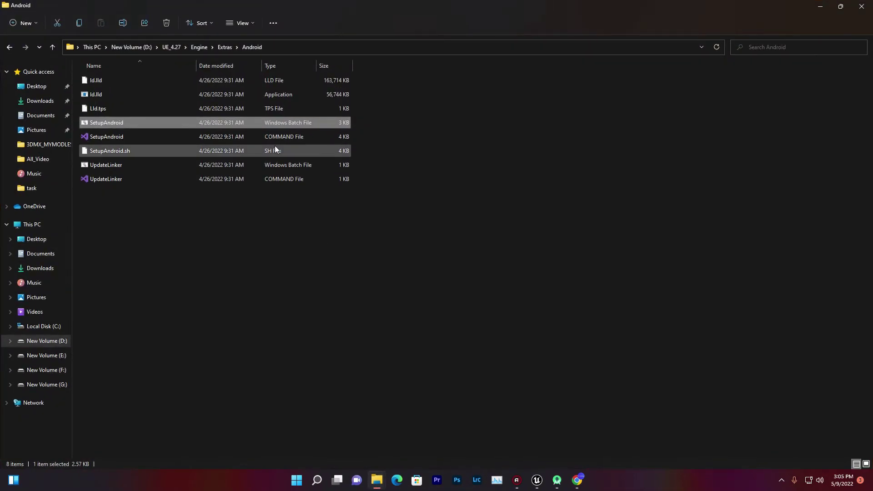
pyautogui.click(821, 7)
pyautogui.click(537, 482)
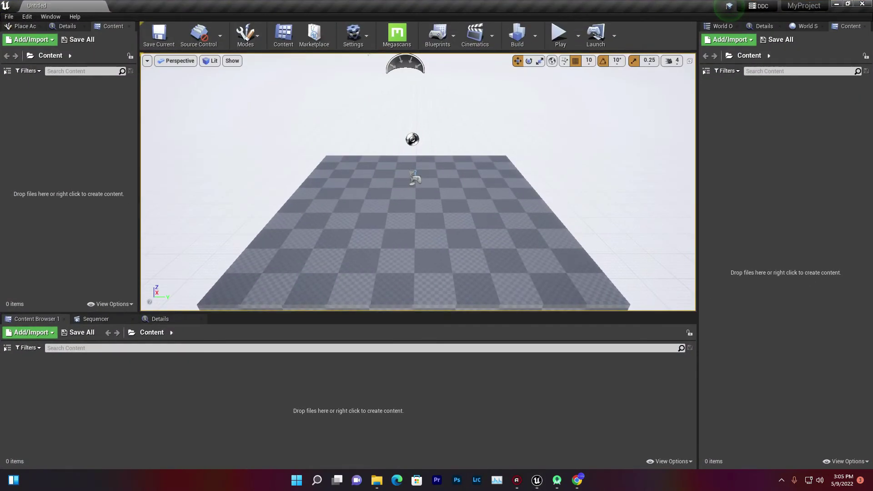
# Open Project Settings from the Edit menu, clear its search filter and scroll the categories
pyautogui.click(353, 36)
pyautogui.click(363, 72)
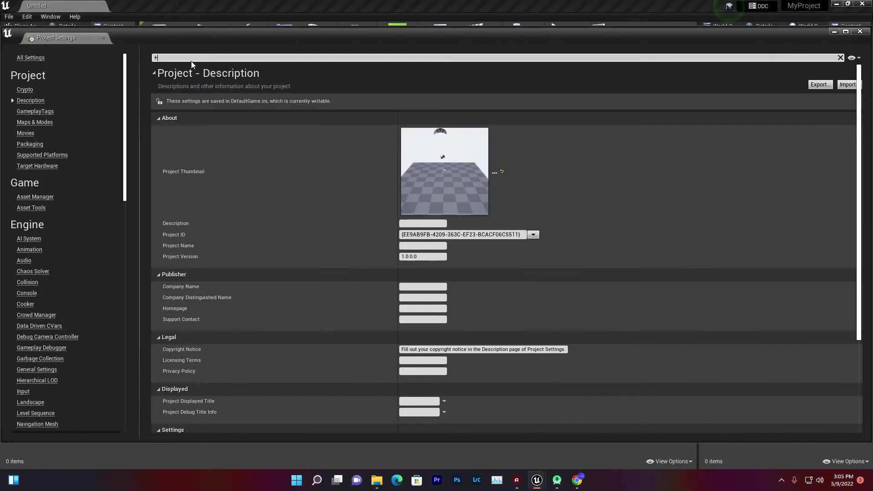
pyautogui.write('+')
pyautogui.scroll(-5, 72, 225)
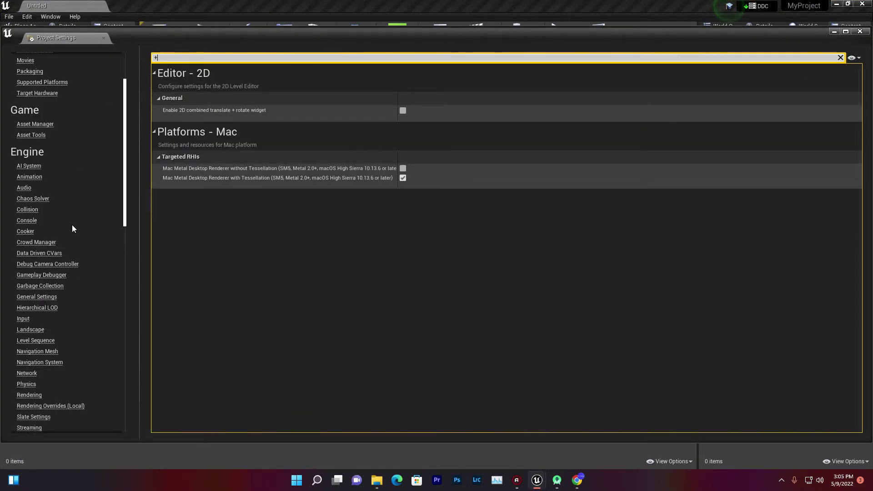
pyautogui.click(841, 57)
pyautogui.scroll(-2, 56, 141)
pyautogui.scroll(-3, 70, 255)
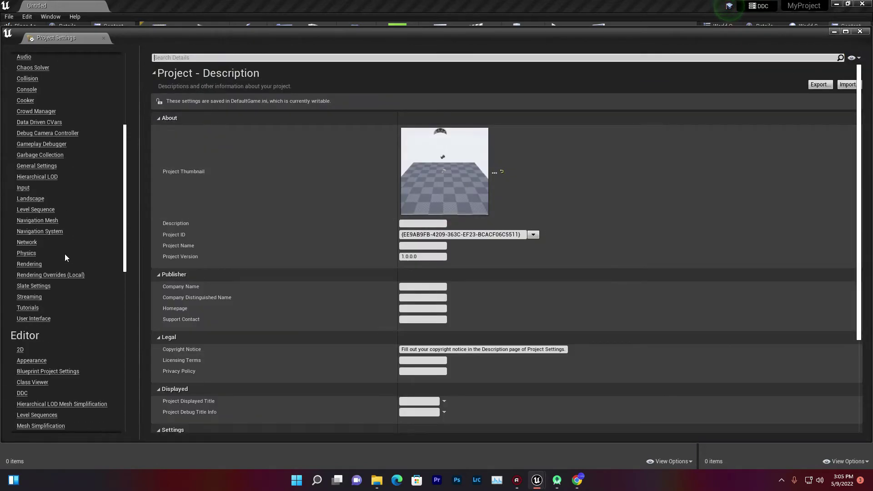
pyautogui.scroll(6, 62, 259)
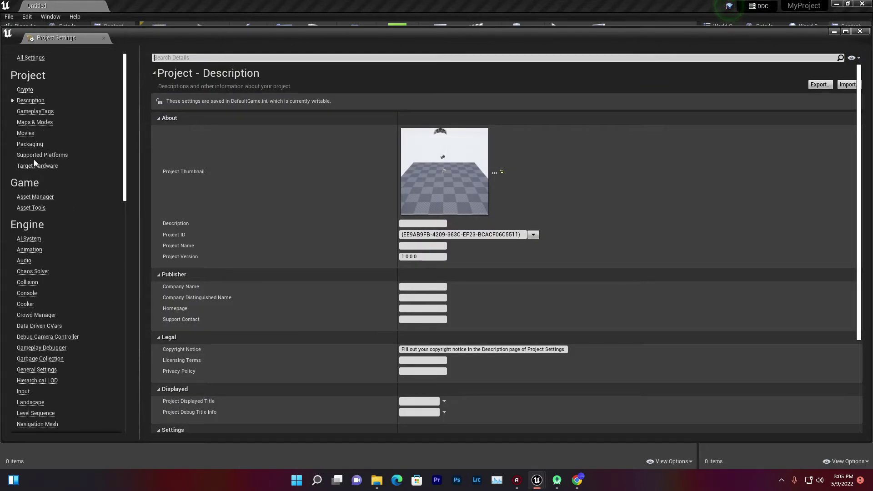
pyautogui.scroll(-10, 42, 261)
pyautogui.scroll(-8, 52, 347)
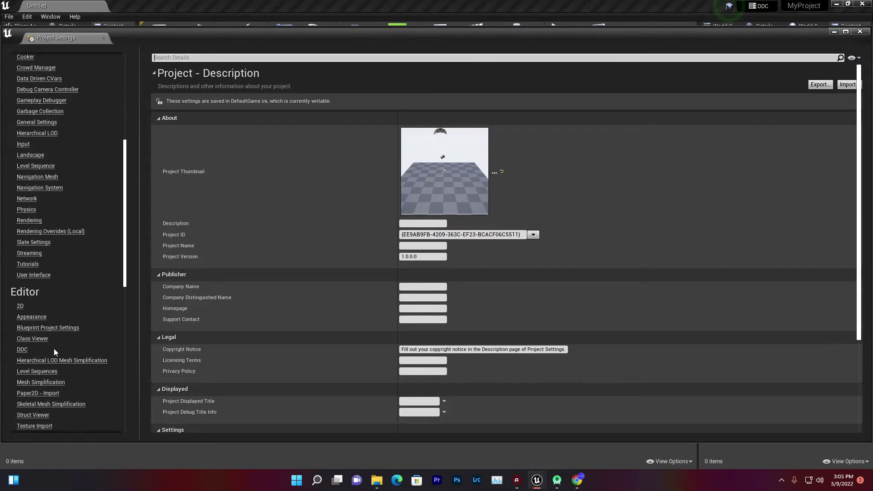
# Inspect the NDK path on the Android SDK page, cancel its browse dialog, then show Platforms - Android
pyautogui.click(32, 341)
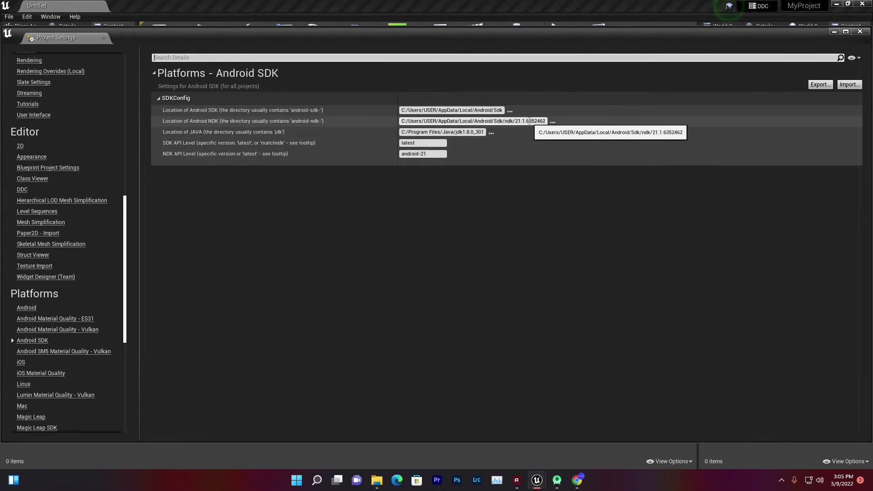
pyautogui.moveTo(516, 121); pyautogui.dragTo(560, 126)
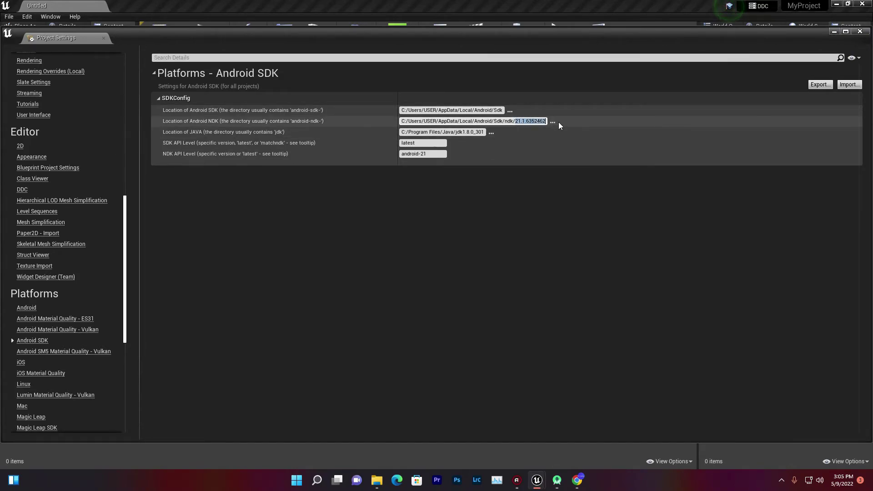
pyautogui.click(553, 122)
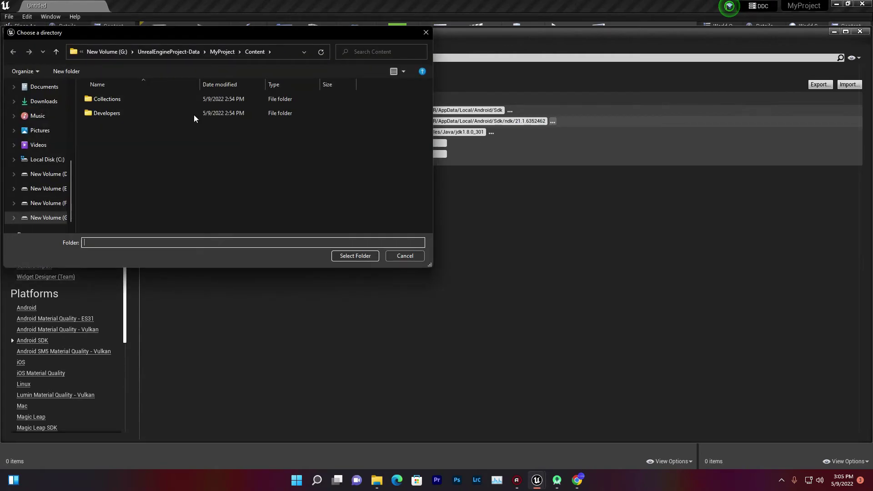
pyautogui.click(425, 30)
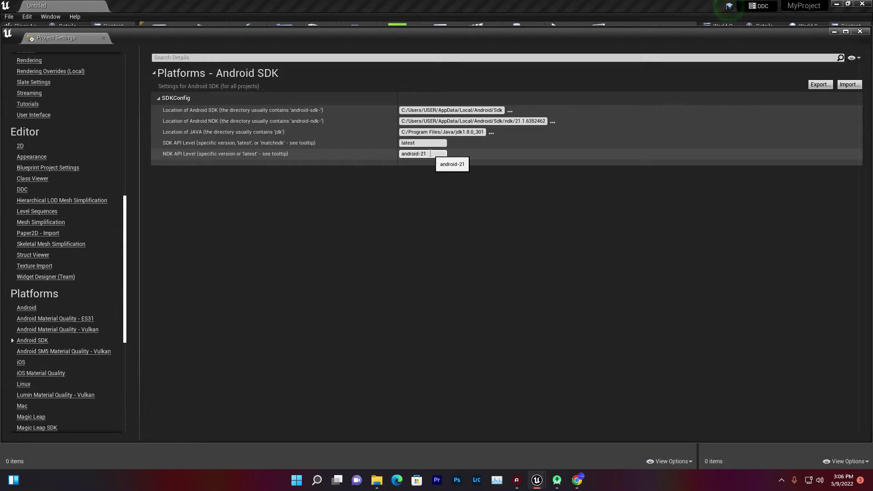
pyautogui.click(25, 308)
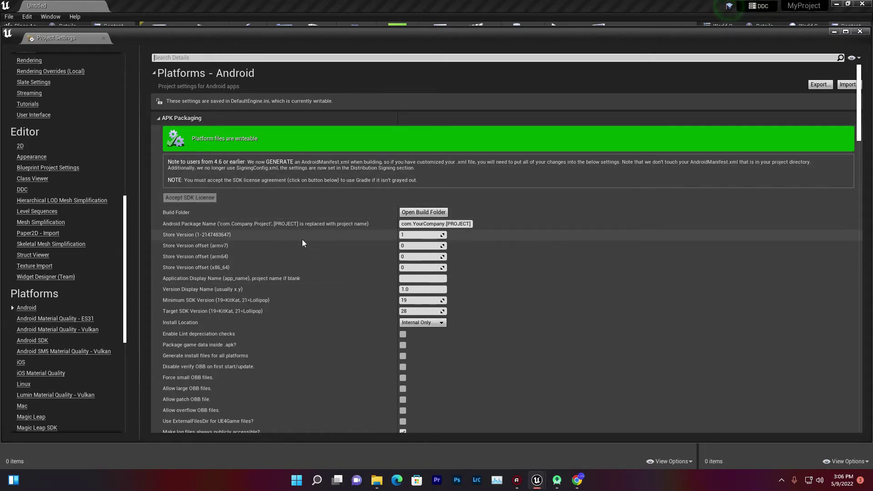
# Close Project Settings, start packaging for Android (ETC2), then cancel the output-folder prompt
pyautogui.click(861, 32)
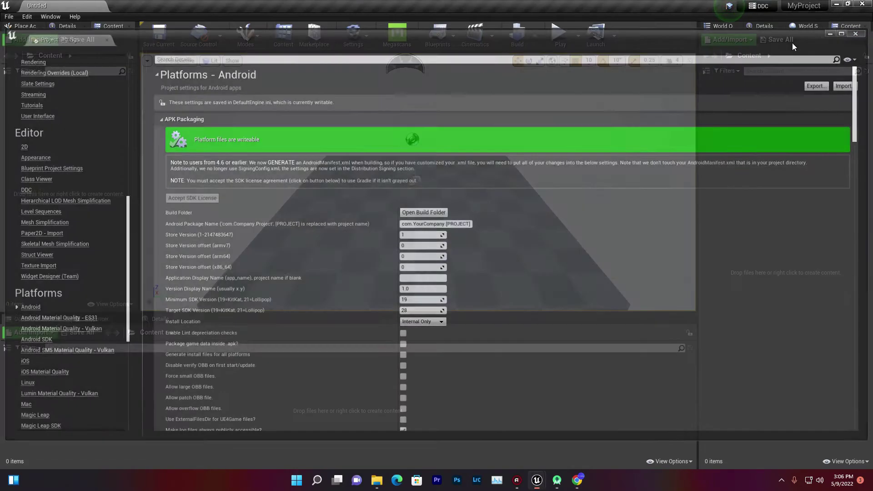
pyautogui.click(8, 17)
pyautogui.moveTo(41, 164)
pyautogui.moveTo(137, 165)
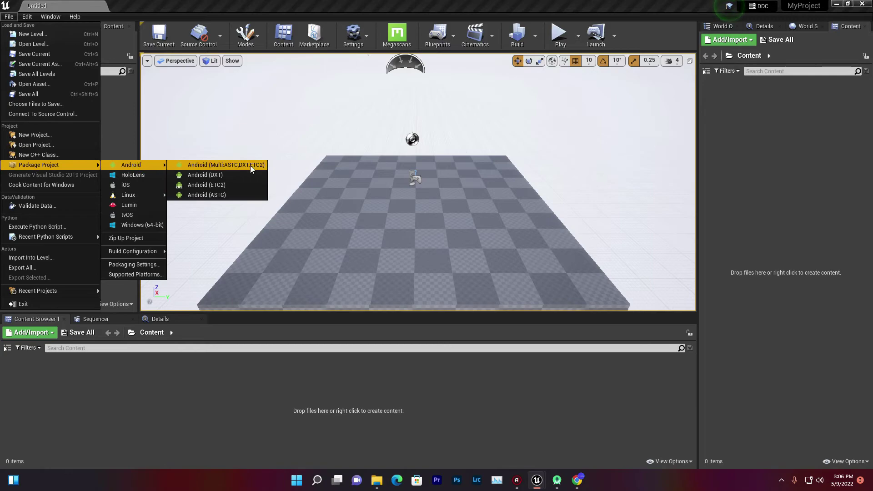
pyautogui.click(224, 185)
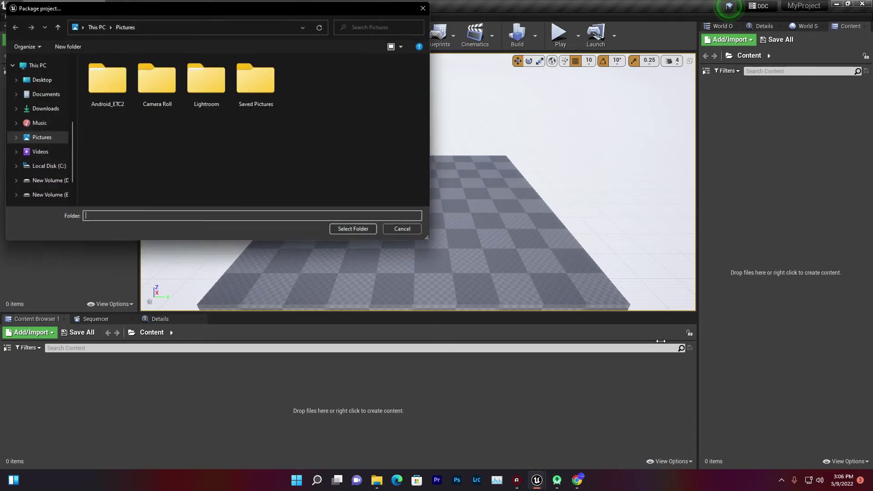
pyautogui.click(426, 7)
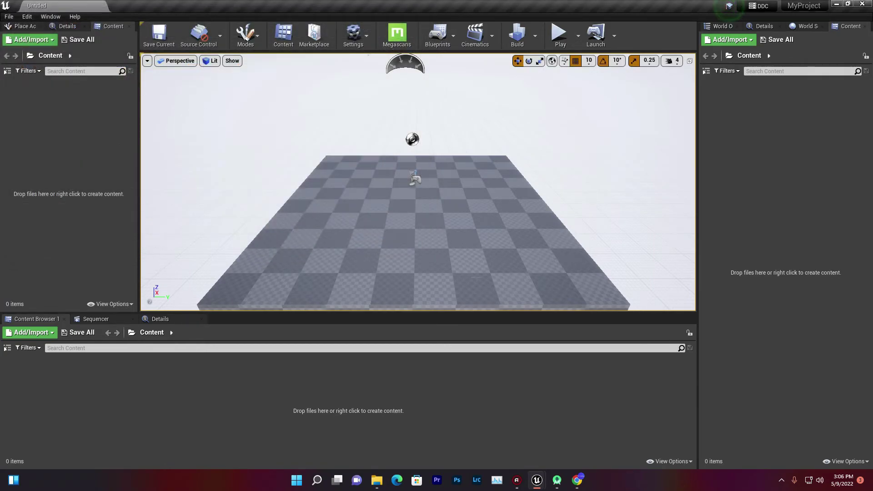
# Open File Explorer and browse from Local Disk (C:) through Users into your profile's AppData folder
pyautogui.click(378, 480)
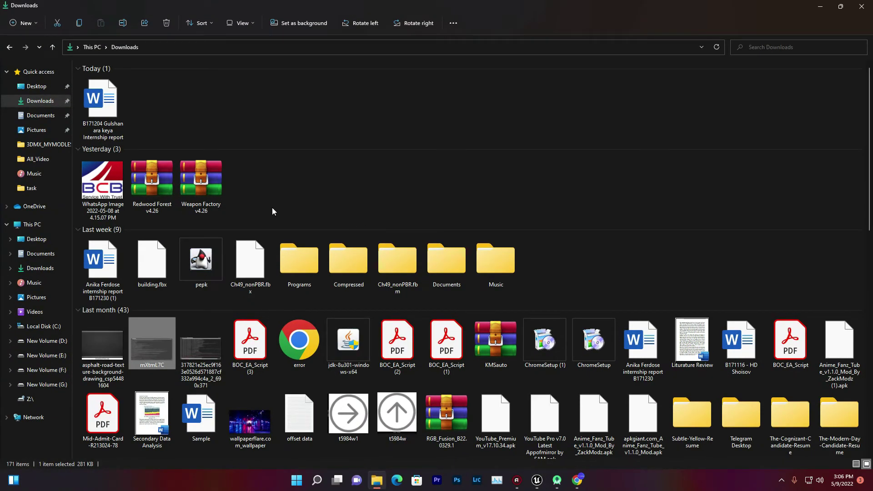
pyautogui.click(52, 326)
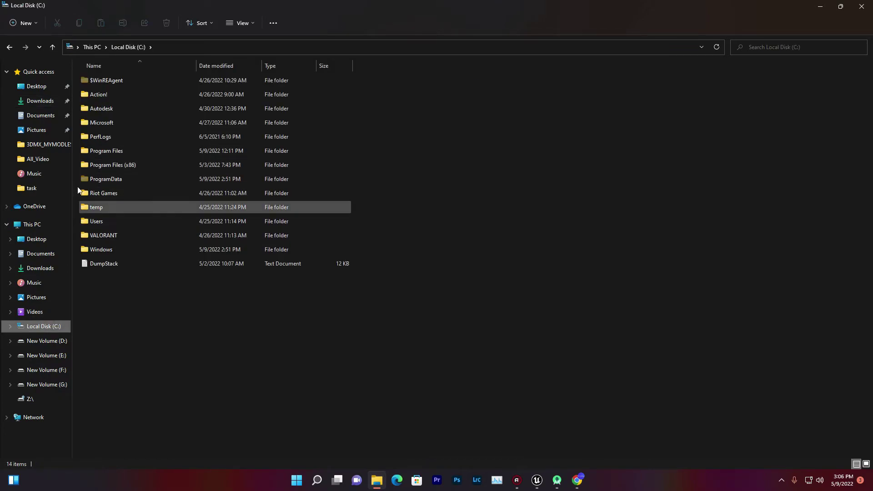
pyautogui.doubleClick(115, 222)
pyautogui.click(123, 112)
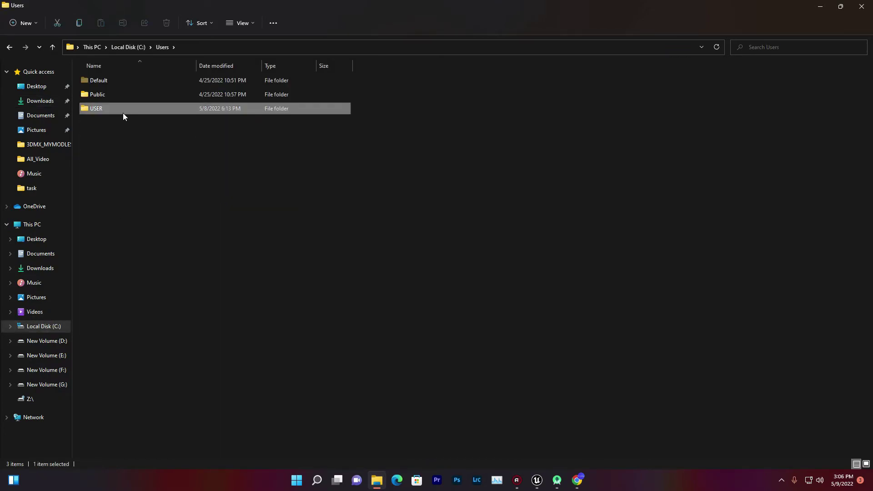
pyautogui.doubleClick(123, 113)
pyautogui.doubleClick(109, 135)
# Go into Local\Android\Sdk\build-tools and select the 30.0.3 version folder
pyautogui.click(115, 81)
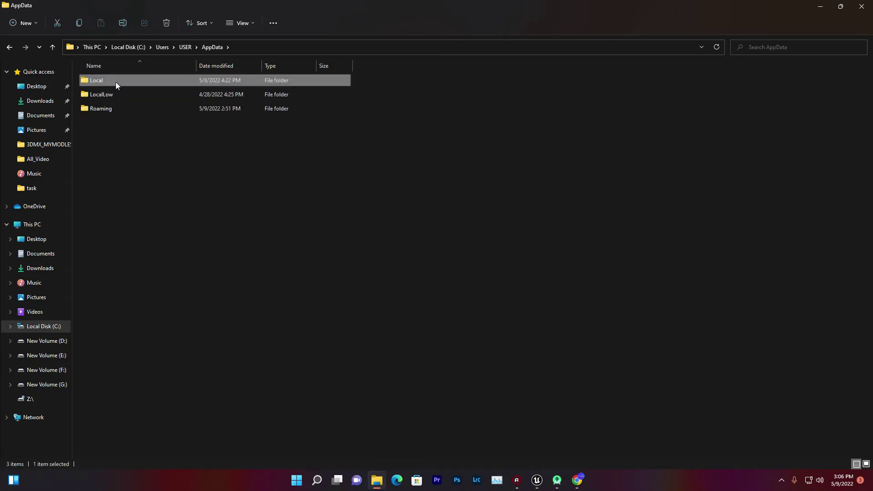
pyautogui.doubleClick(116, 82)
pyautogui.doubleClick(112, 108)
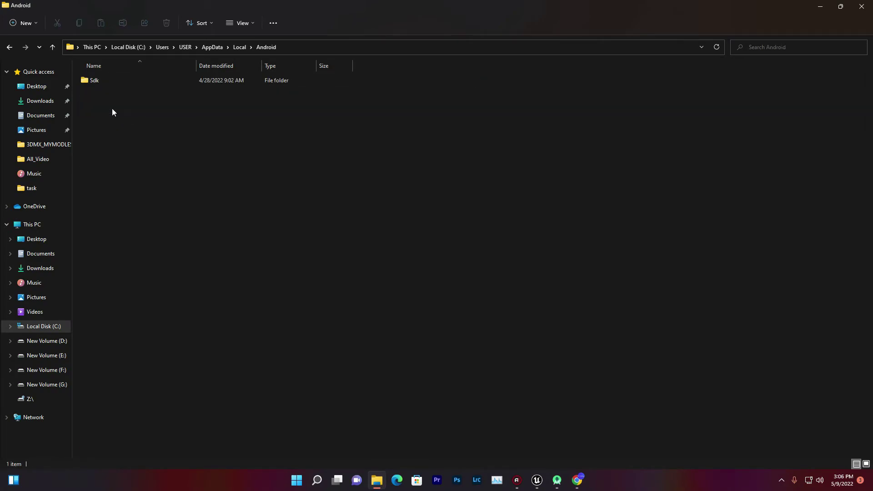
pyautogui.doubleClick(118, 85)
pyautogui.click(101, 109)
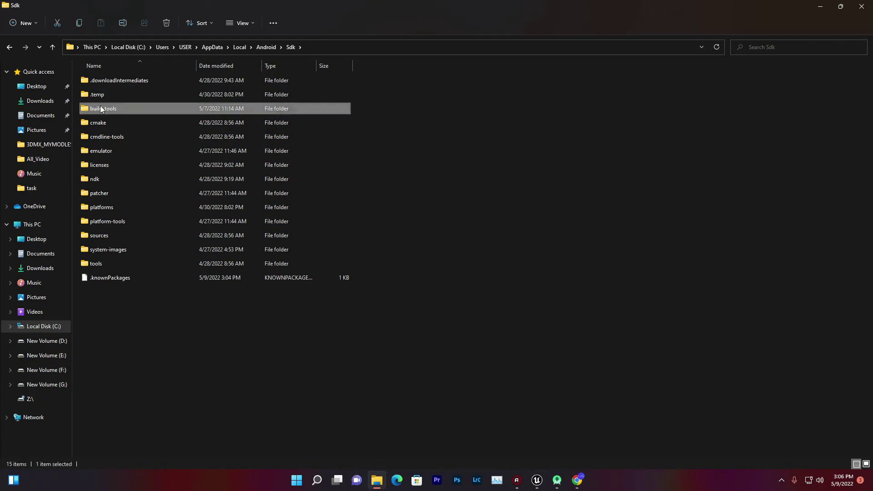
pyautogui.doubleClick(101, 109)
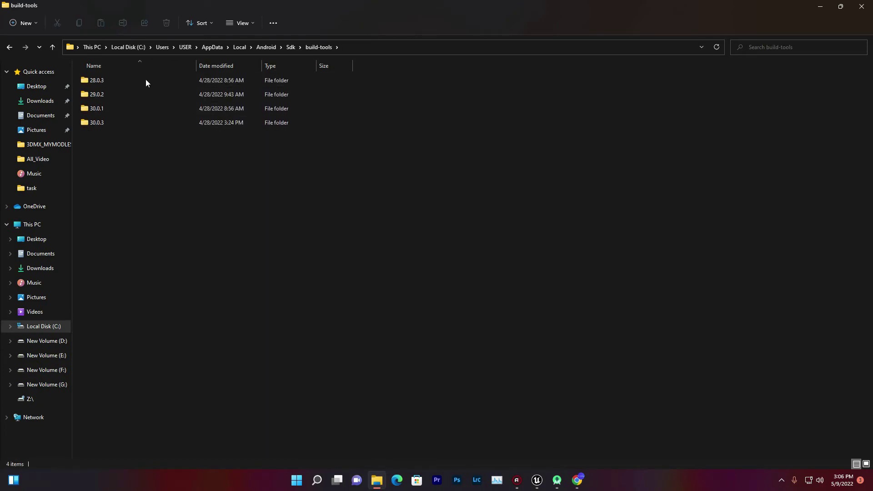
pyautogui.click(100, 123)
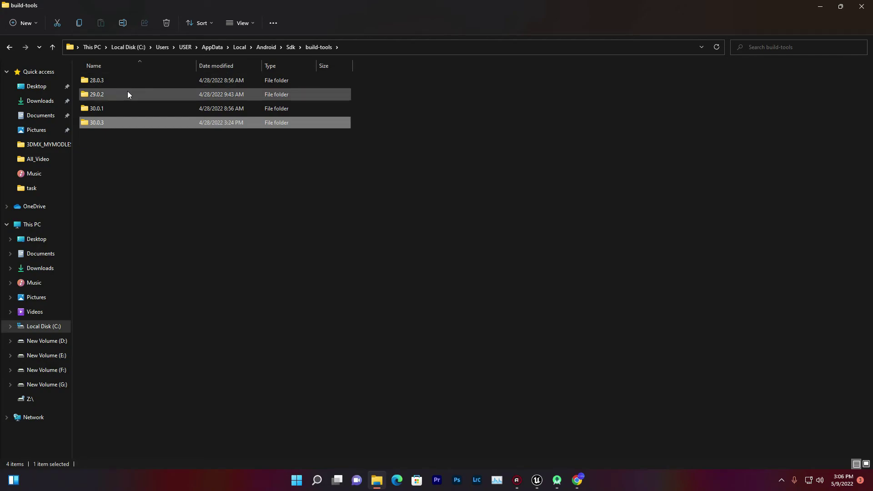
pyautogui.moveTo(122, 93)
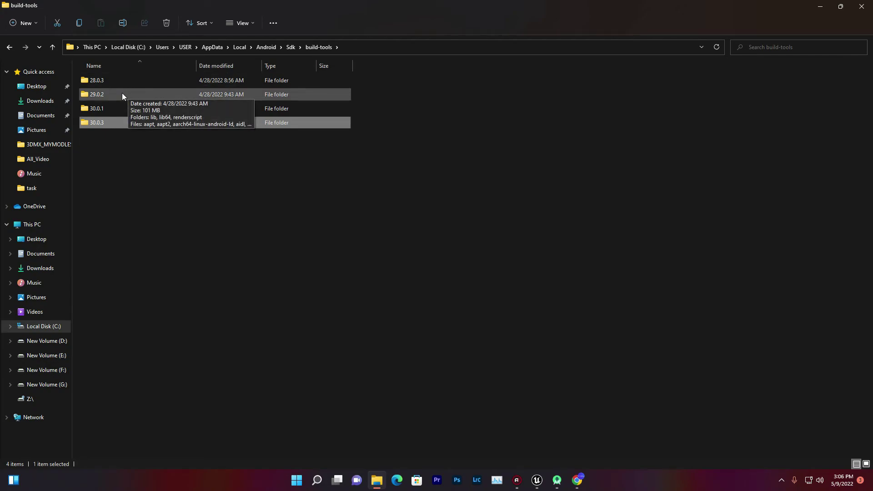
# Return to Local Disk (C:), open Users, your profile's .gradle folder, and select its contents
pyautogui.click(140, 48)
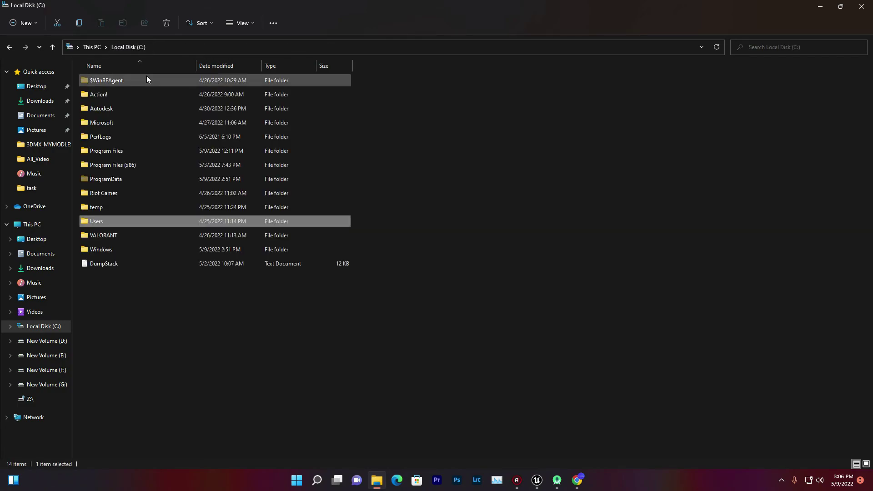
pyautogui.doubleClick(109, 223)
pyautogui.doubleClick(112, 108)
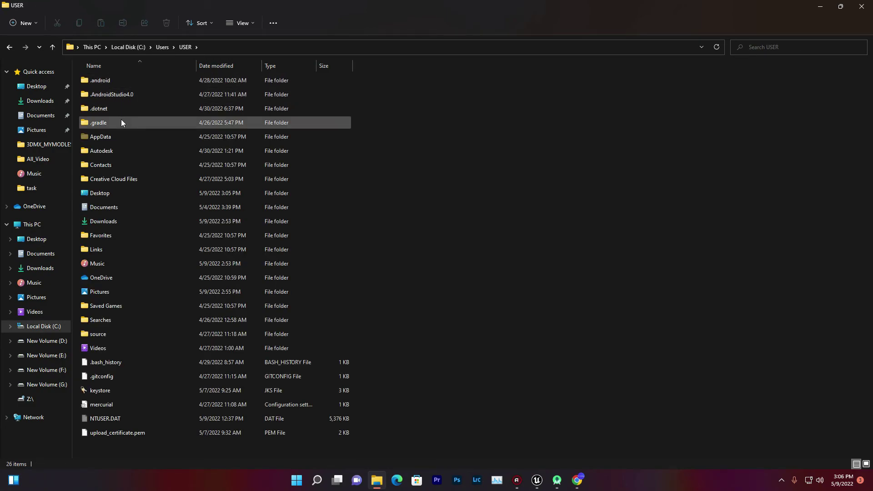
pyautogui.doubleClick(97, 123)
pyautogui.moveTo(111, 195); pyautogui.dragTo(120, 96)
# Go back to the user profile folder and dismiss the .gradle right-click menu
pyautogui.click(9, 47)
pyautogui.rightClick(109, 122)
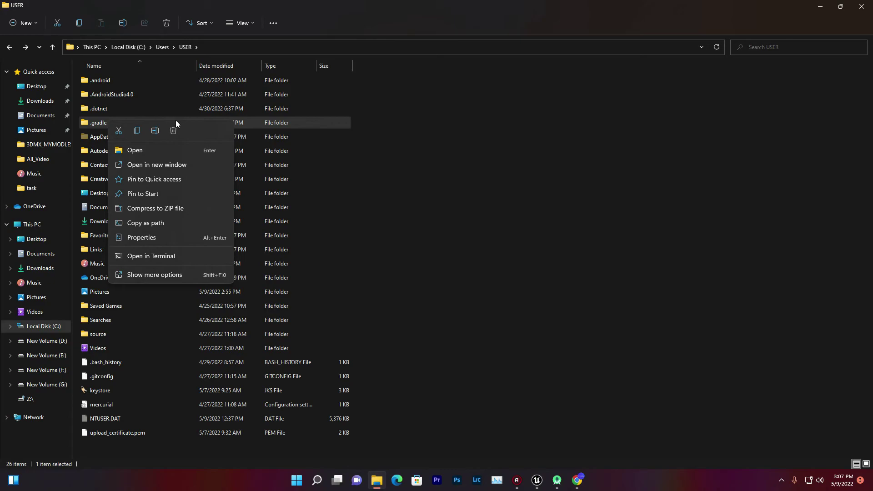
pyautogui.click(416, 157)
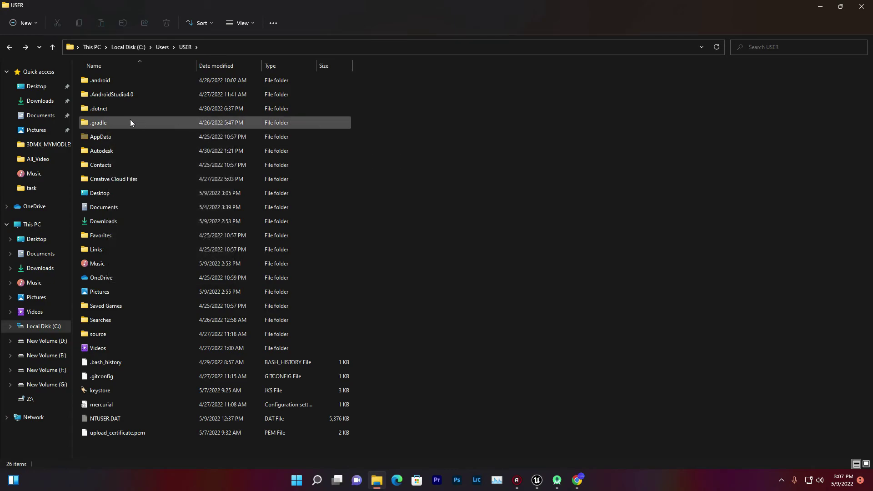